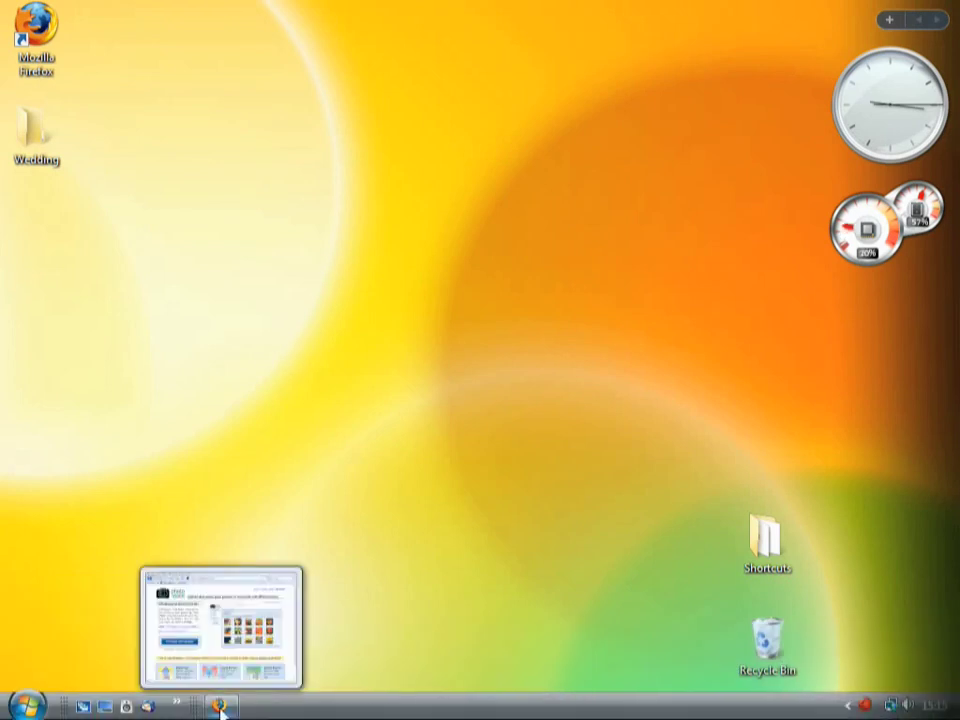
- In Firefox, go to the GPhotospace download page and download GPhotospace for Windows
click(220, 705)
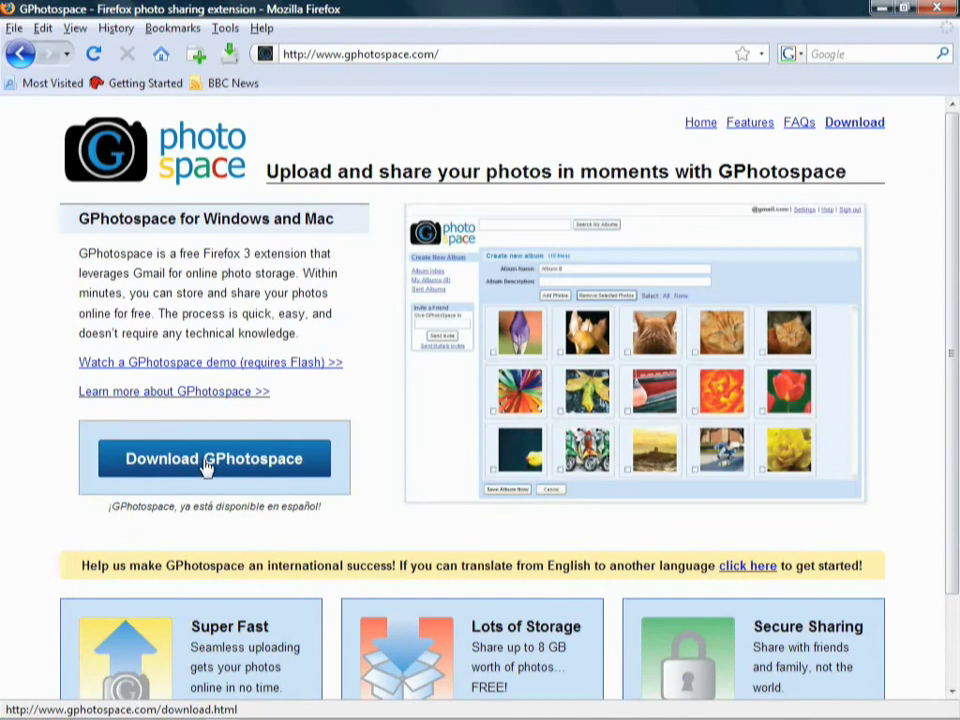
click(206, 462)
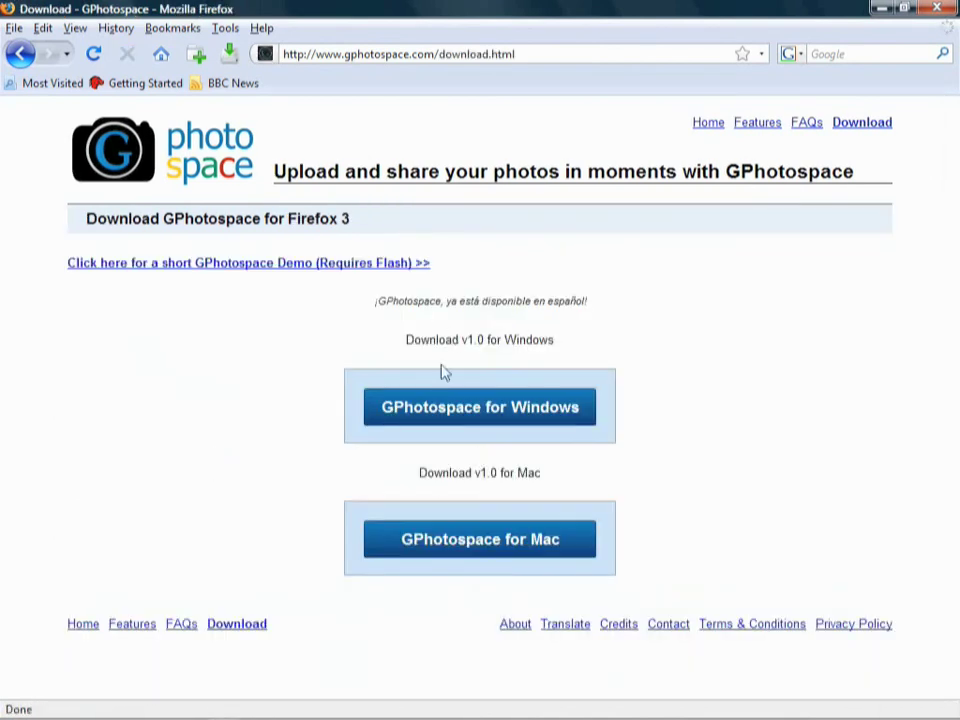
click(490, 410)
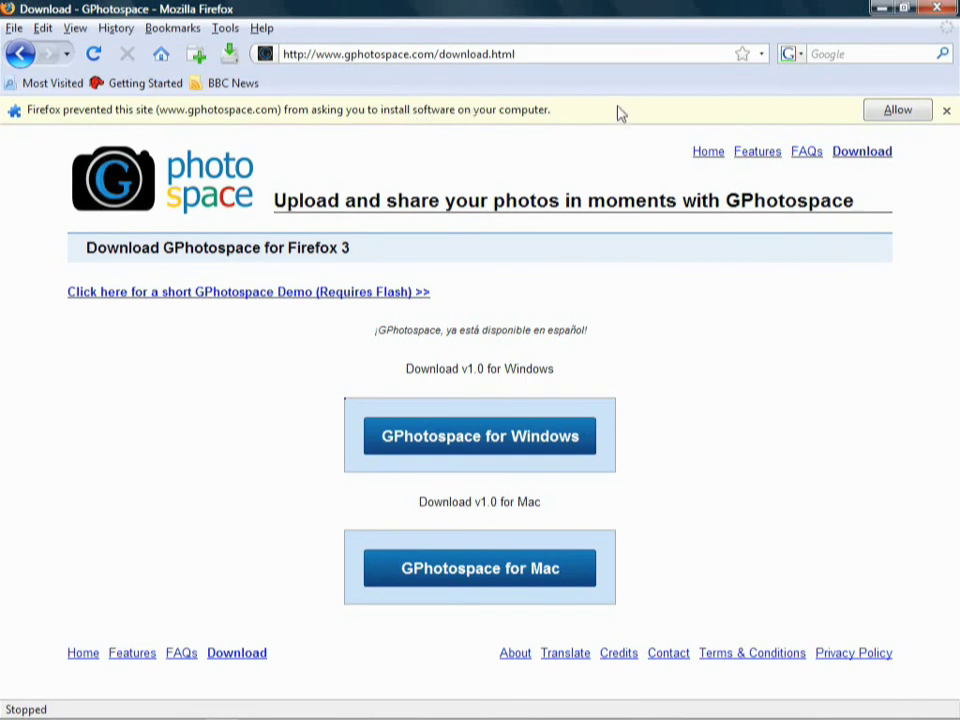
- Install the gpsv1.xpi add-on (GPhotospace 1.0.13), restart Firefox, and close the Add-ons manager
click(893, 121)
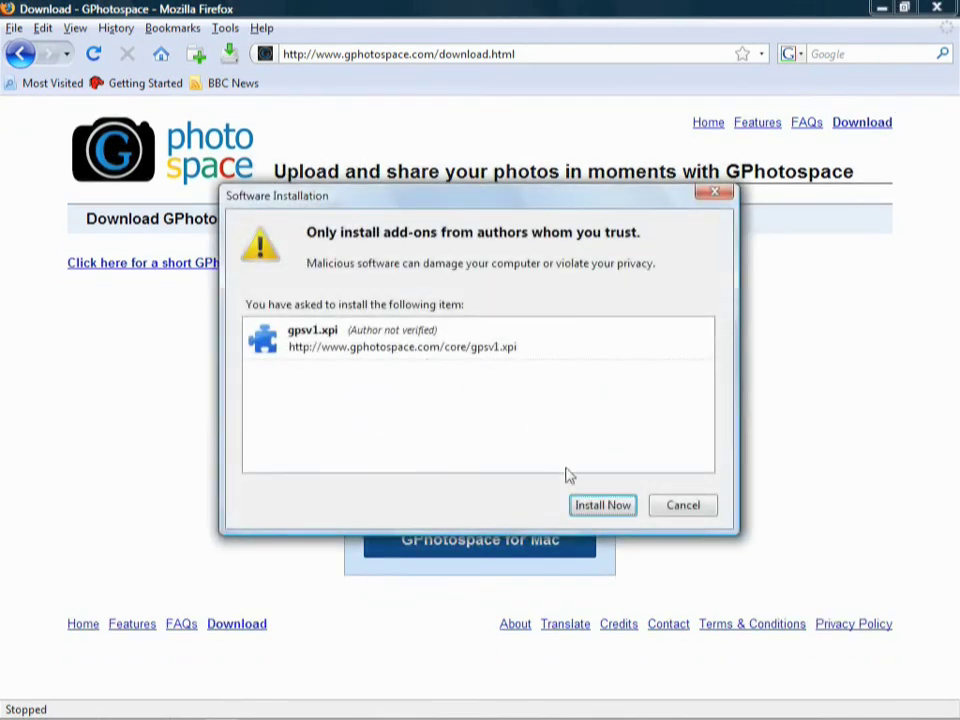
click(580, 508)
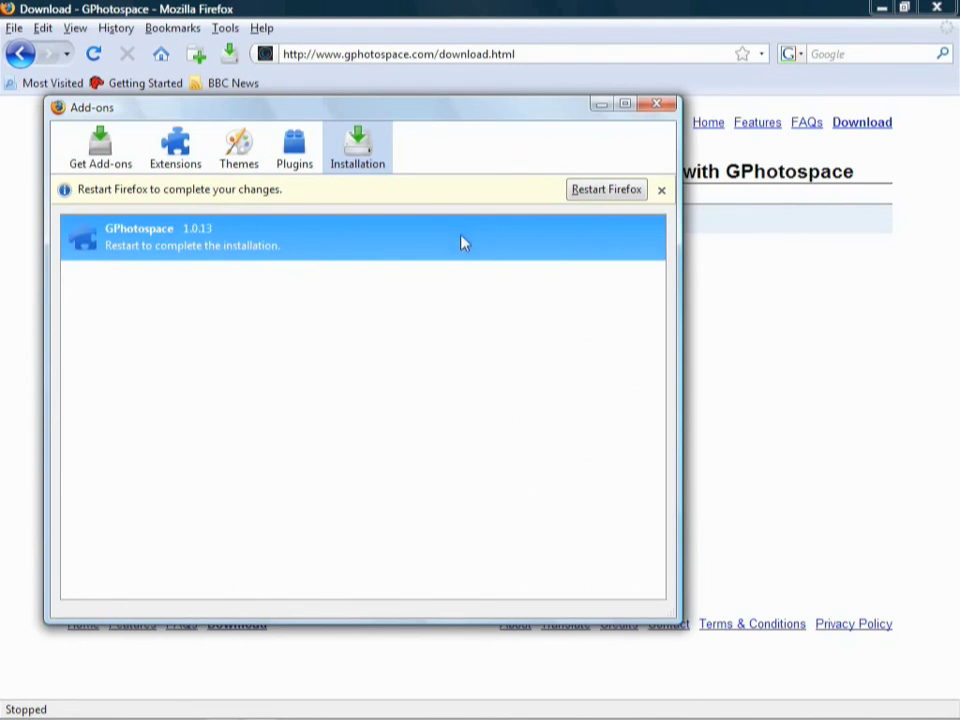
click(607, 190)
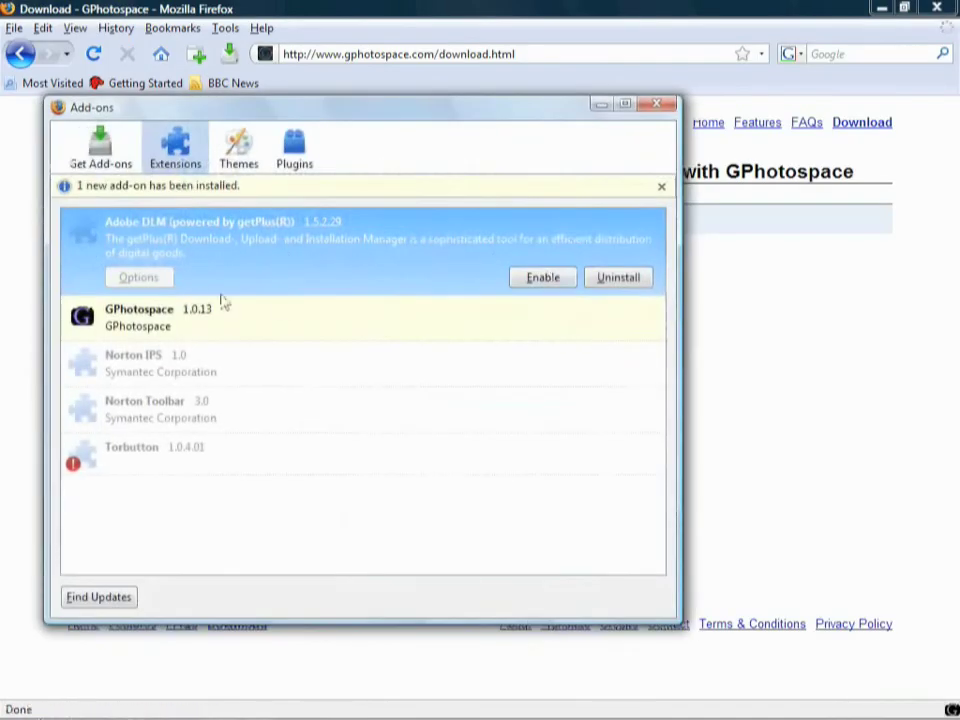
click(165, 332)
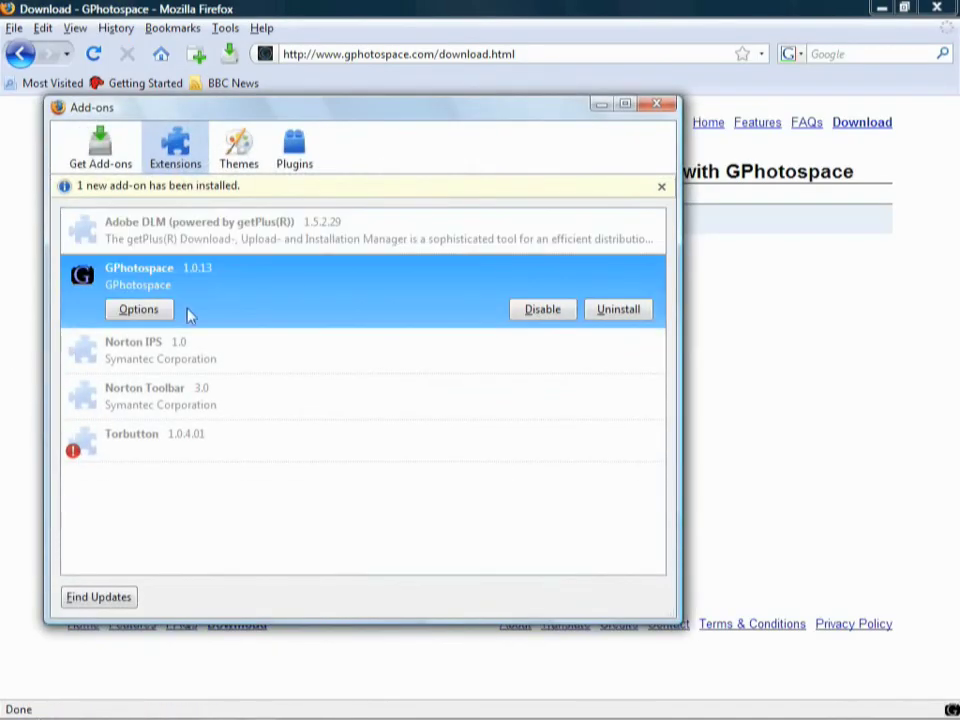
click(658, 104)
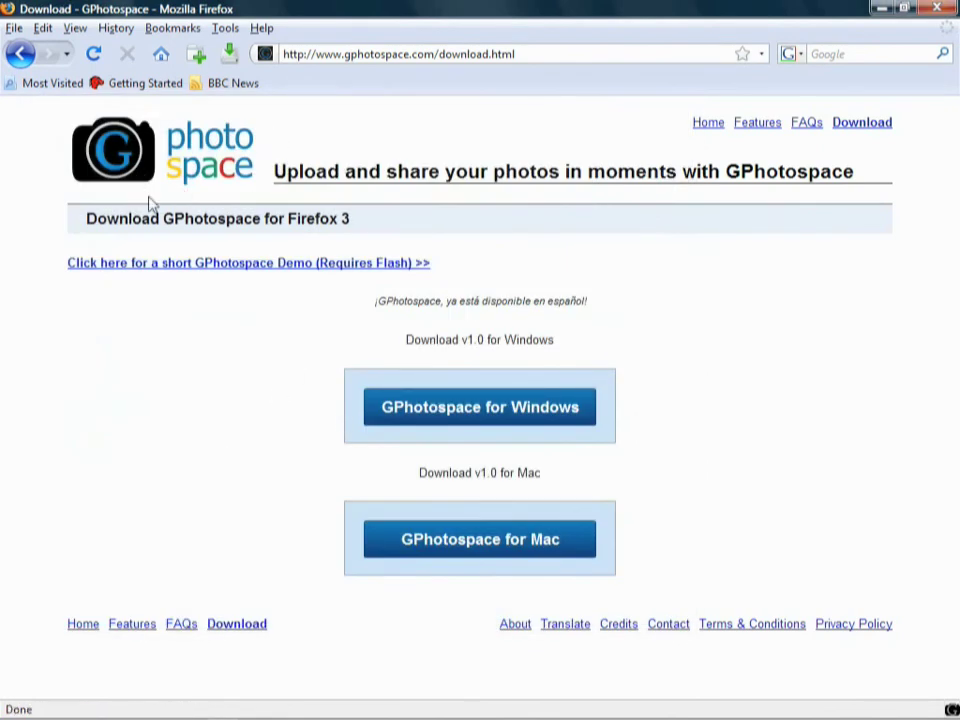
- Open the Getting Started page, then close Firefox and relaunch it from the desktop icon
click(117, 86)
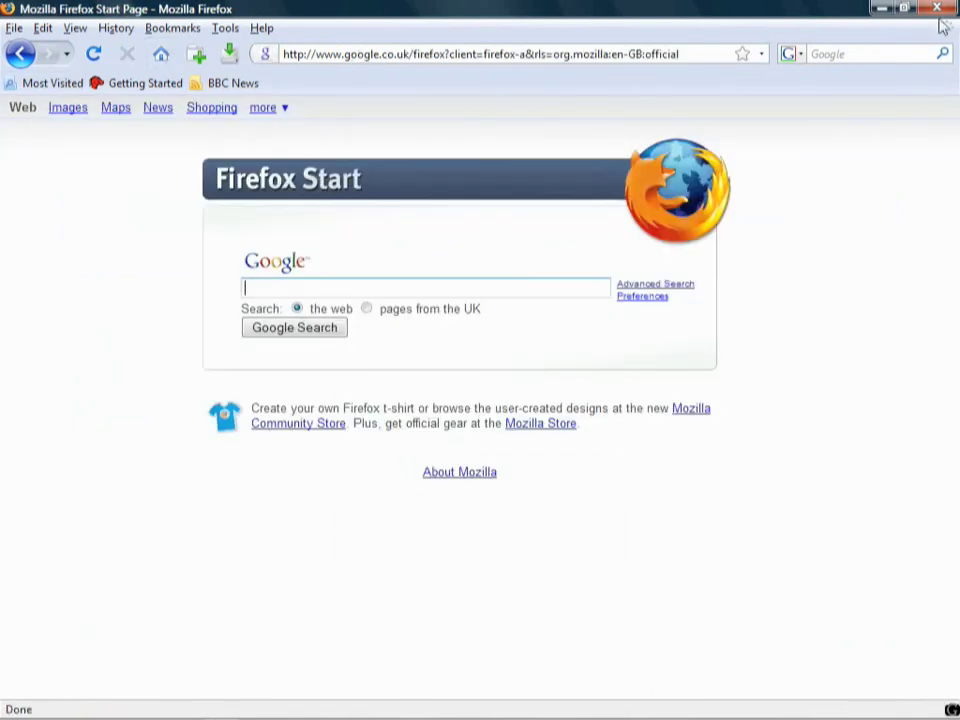
click(937, 9)
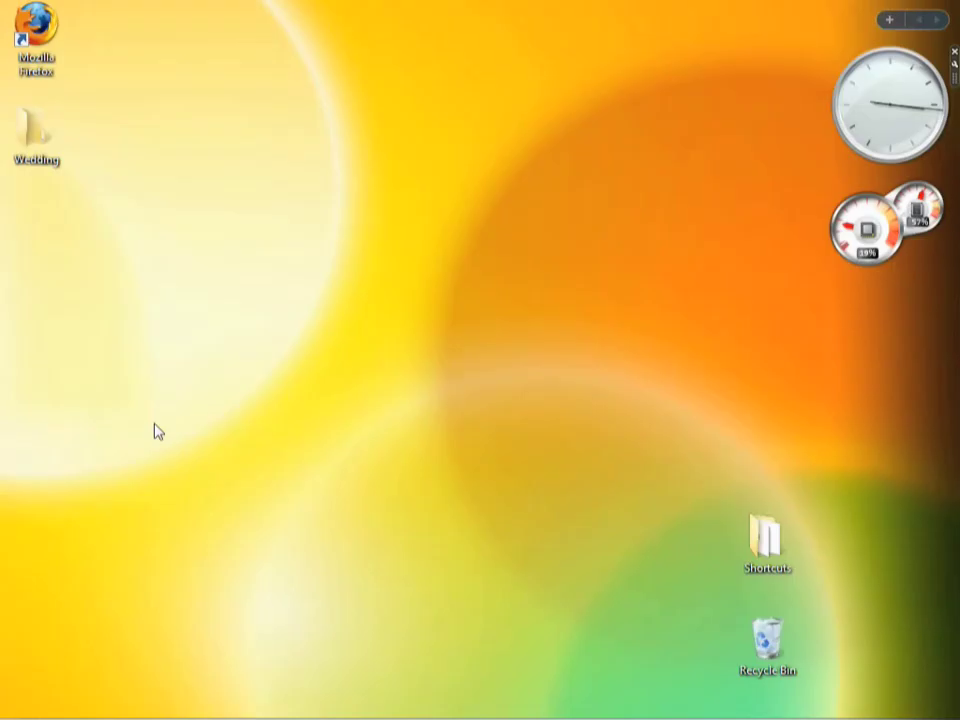
double_click(36, 30)
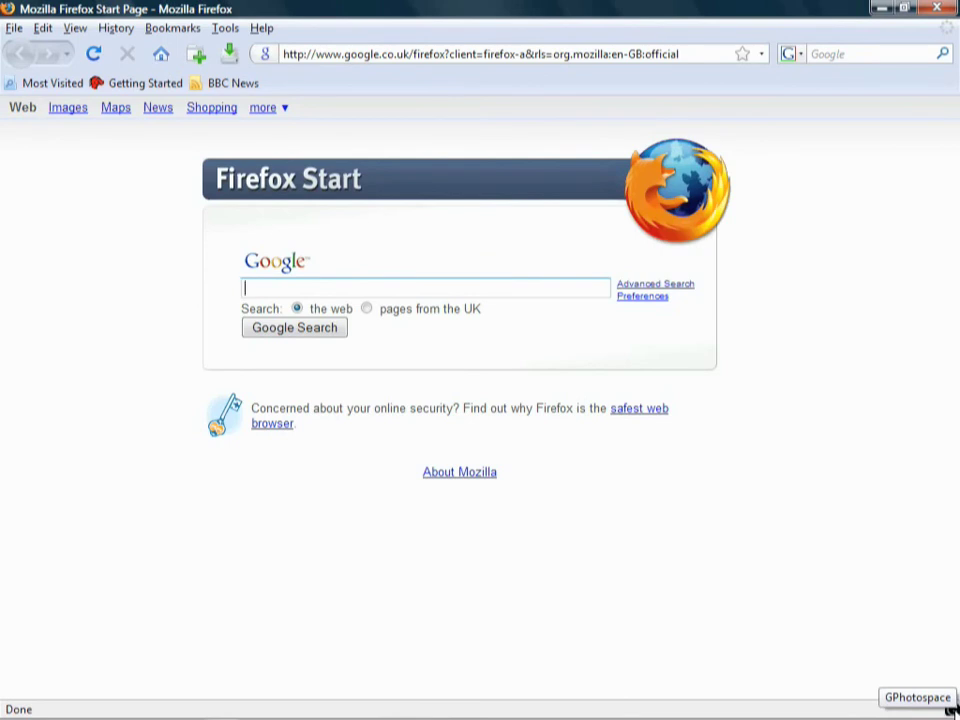
- Launch GPhotospace from the Tools menu and close the Firefox Start Page tab
click(225, 30)
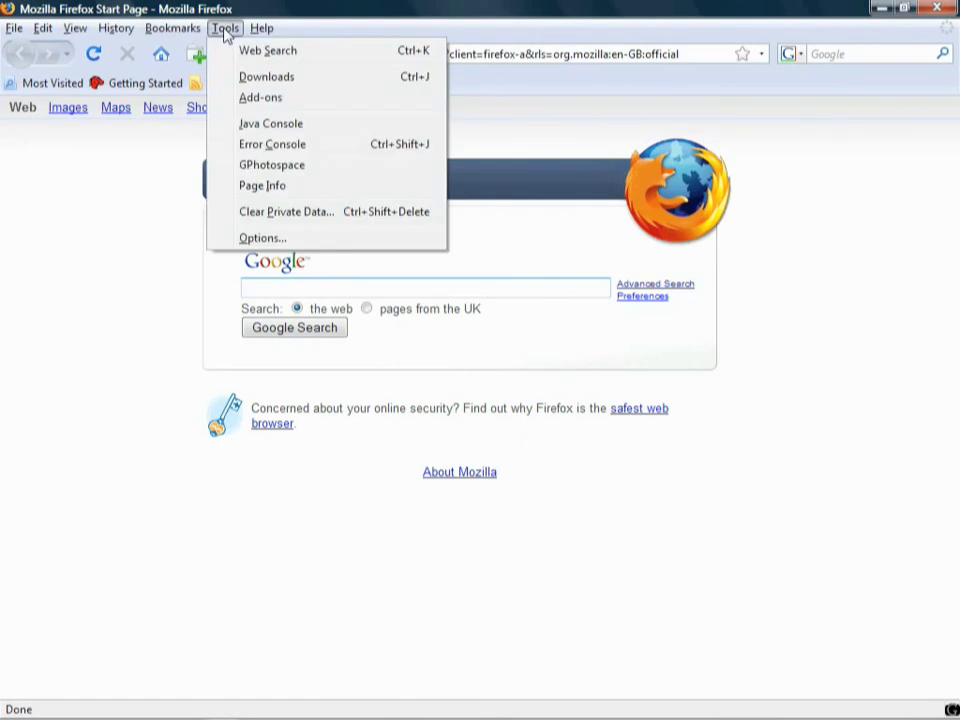
click(272, 165)
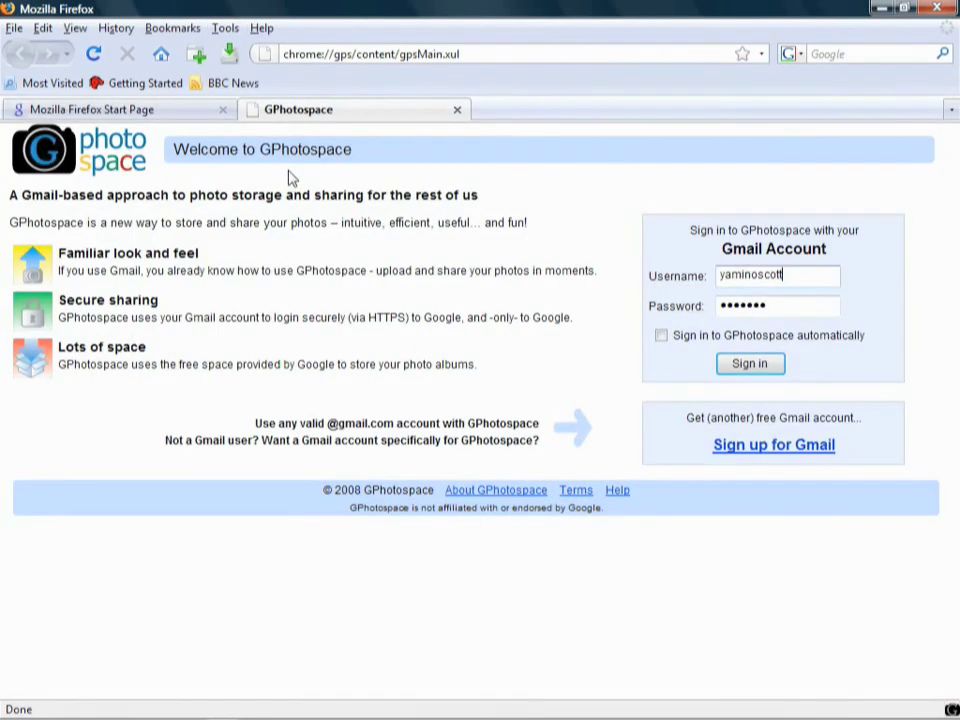
click(222, 110)
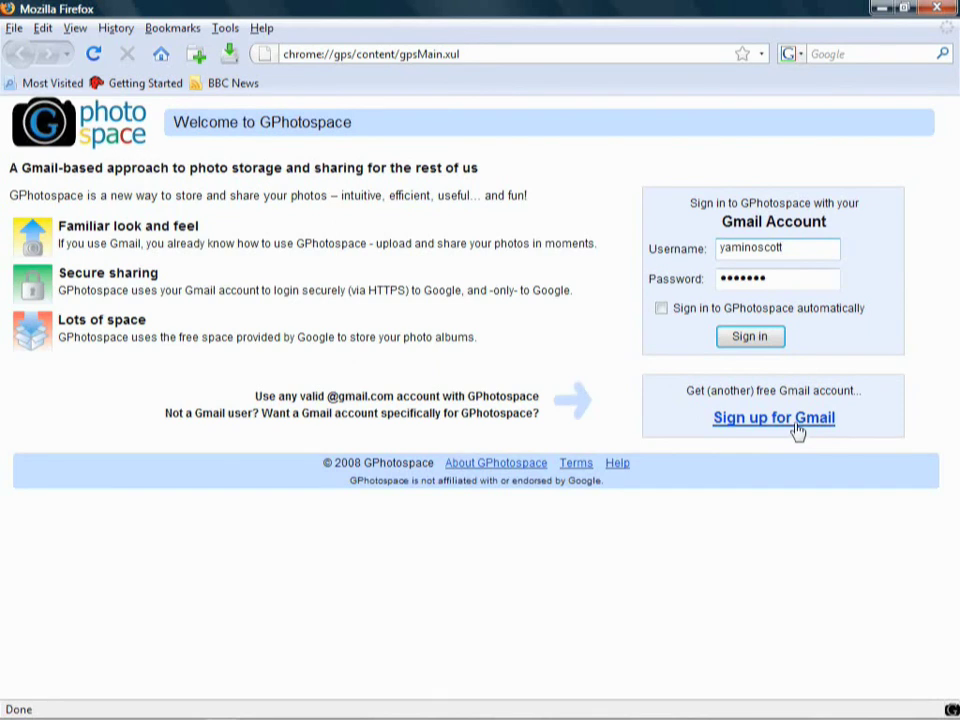
- Sign in with the Gmail account, check Album Inbox, Sent Albums and My Albums, ending on Album Inbox
click(748, 336)
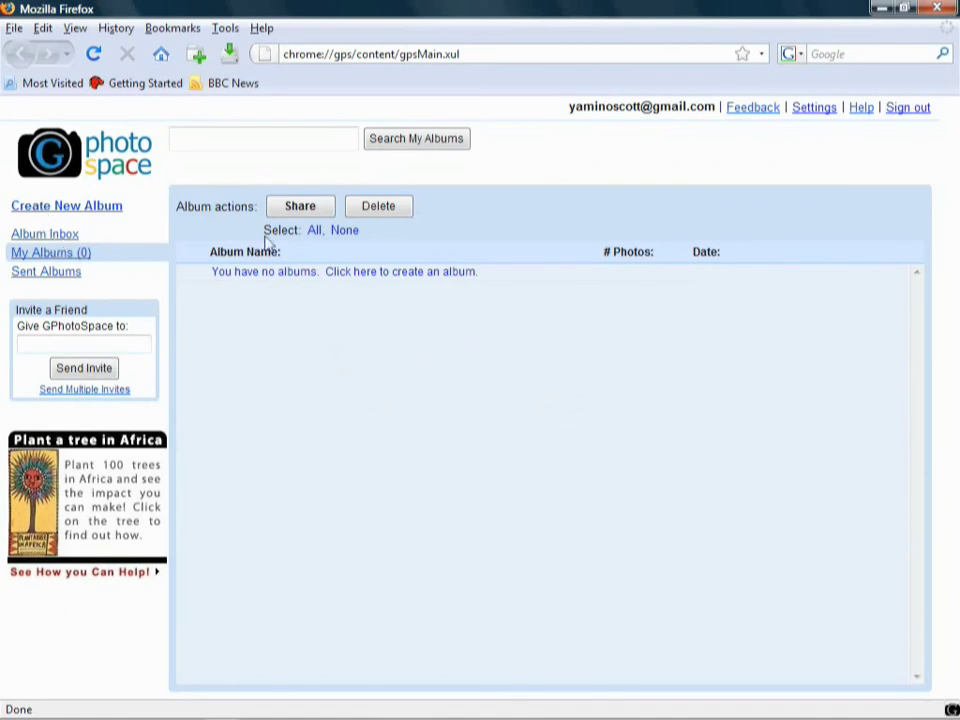
click(38, 236)
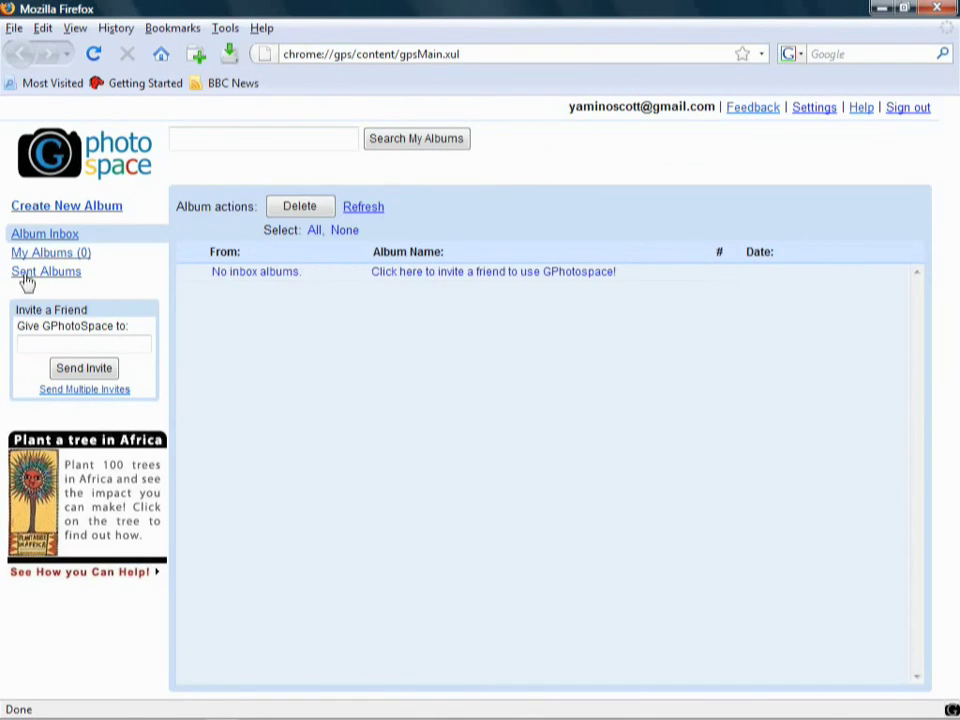
click(27, 275)
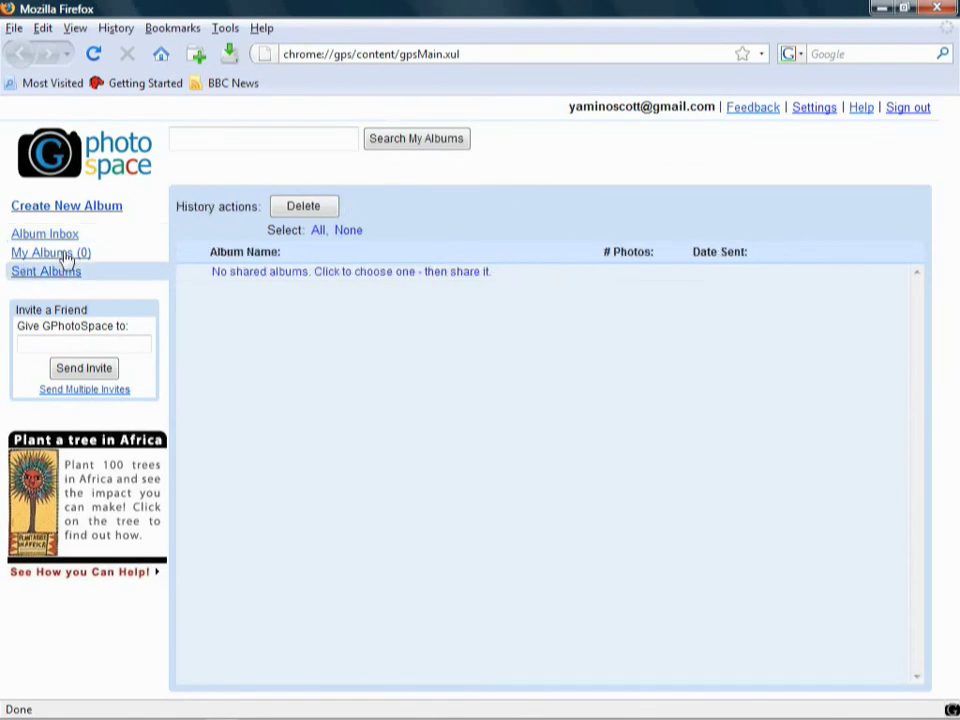
click(60, 254)
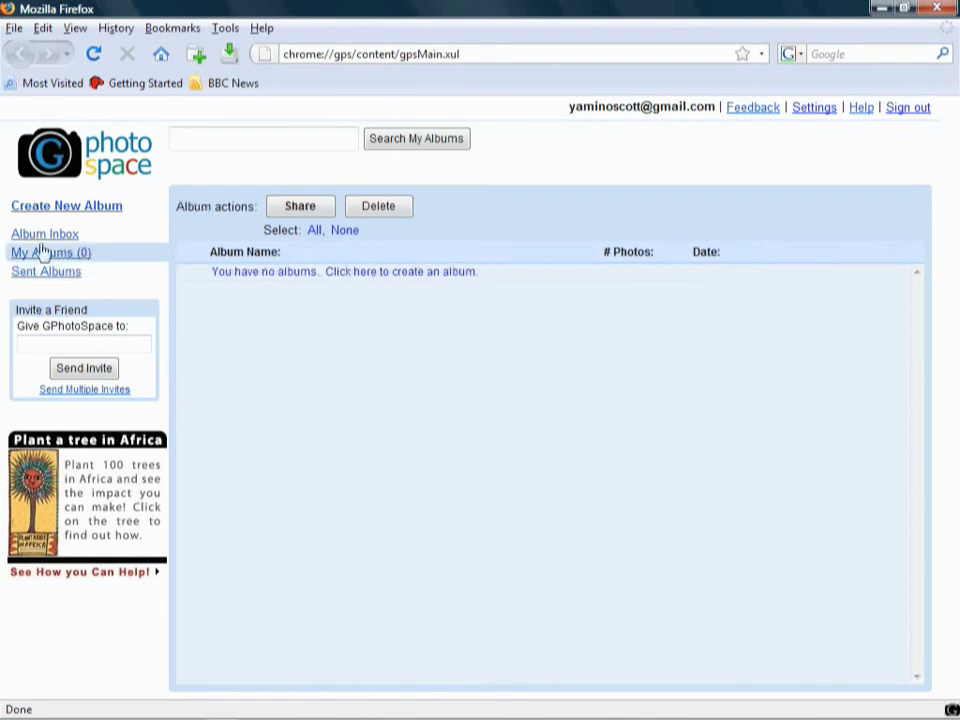
click(46, 236)
click(49, 256)
click(51, 272)
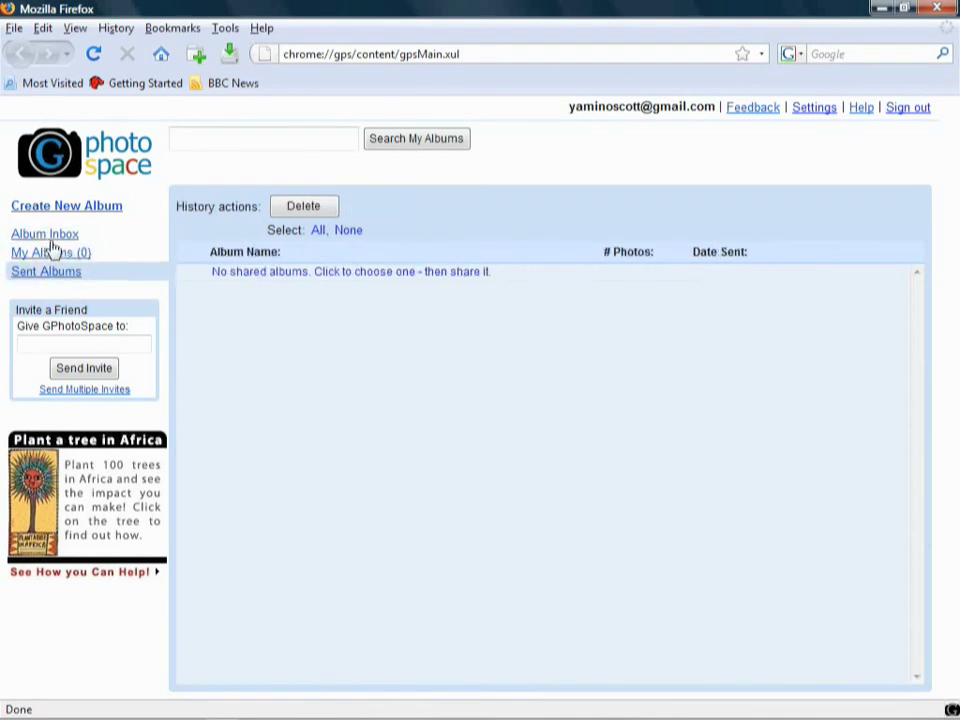
click(25, 235)
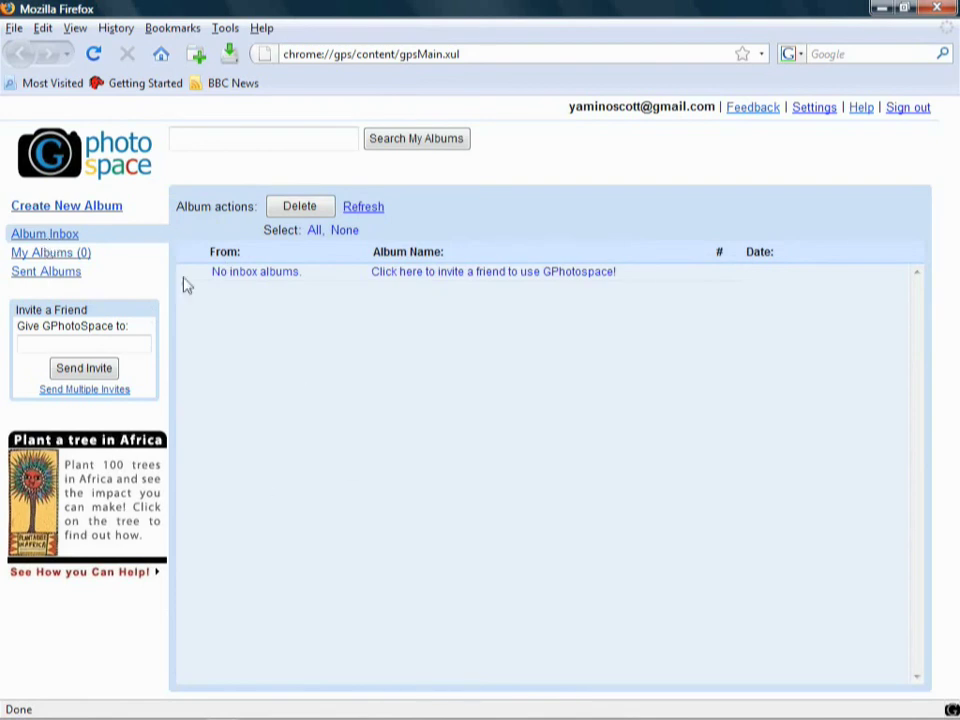
- Create a new album named 'Wedding Album' with a description giving the couple's names and 2007
click(45, 210)
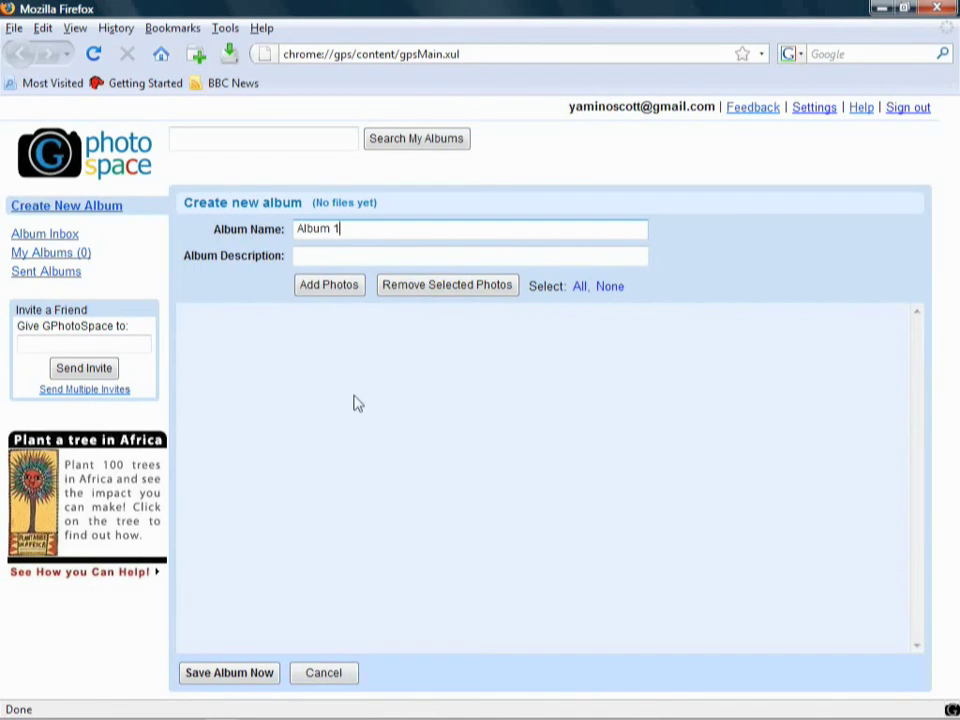
drag(364, 228, 199, 236)
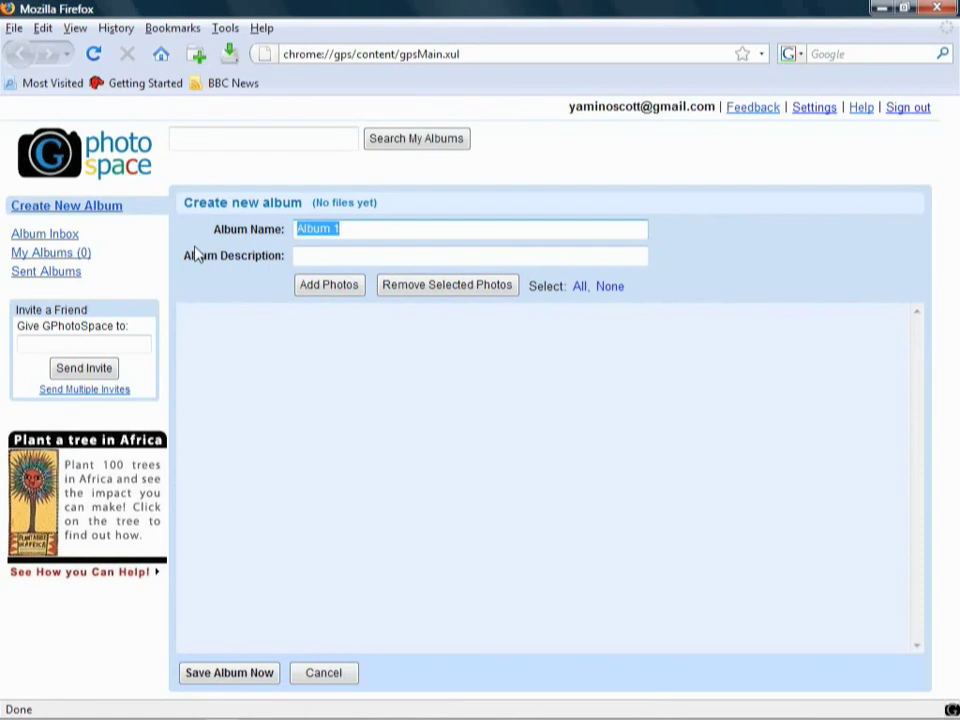
text(Wedding)
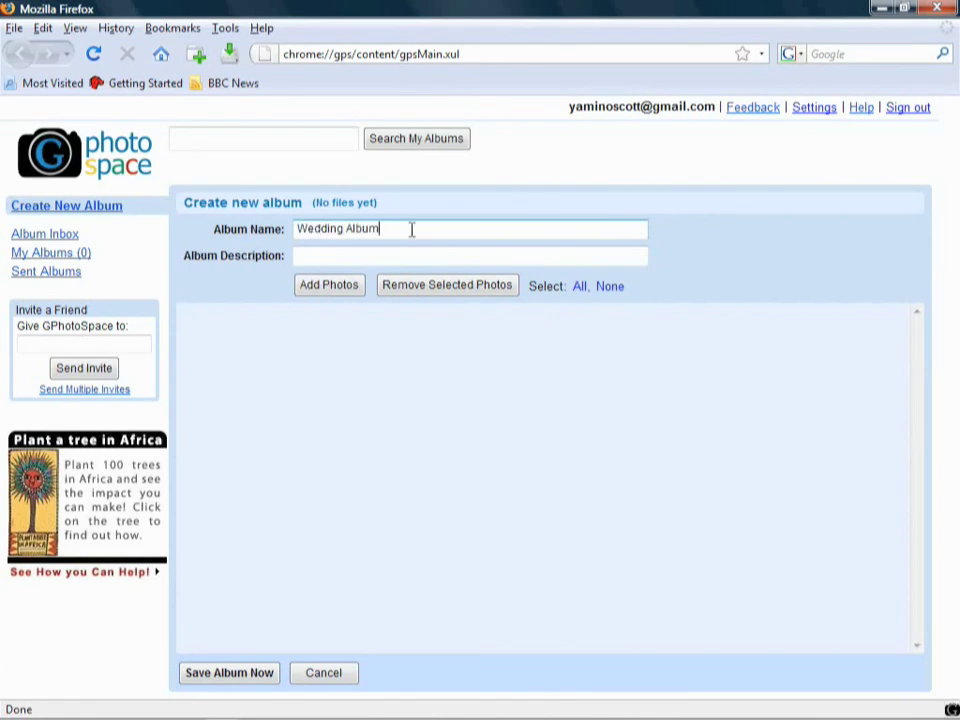
click(303, 255)
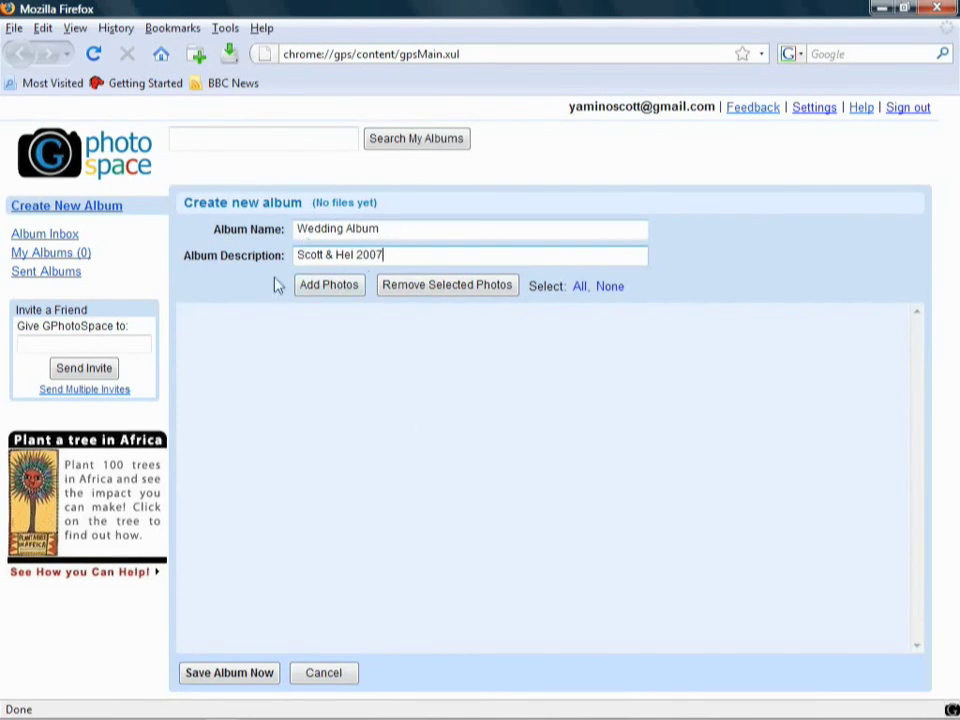
- Try adding 65 photos from the Desktop Wedding folder, then dismiss the 50-file maximum warning
click(340, 292)
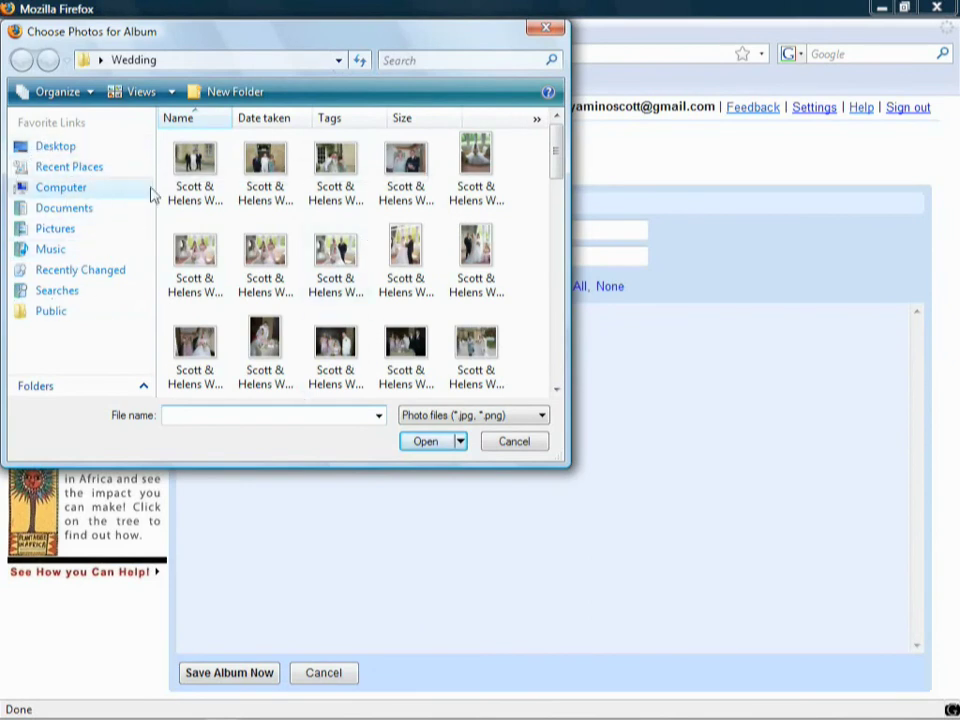
click(52, 148)
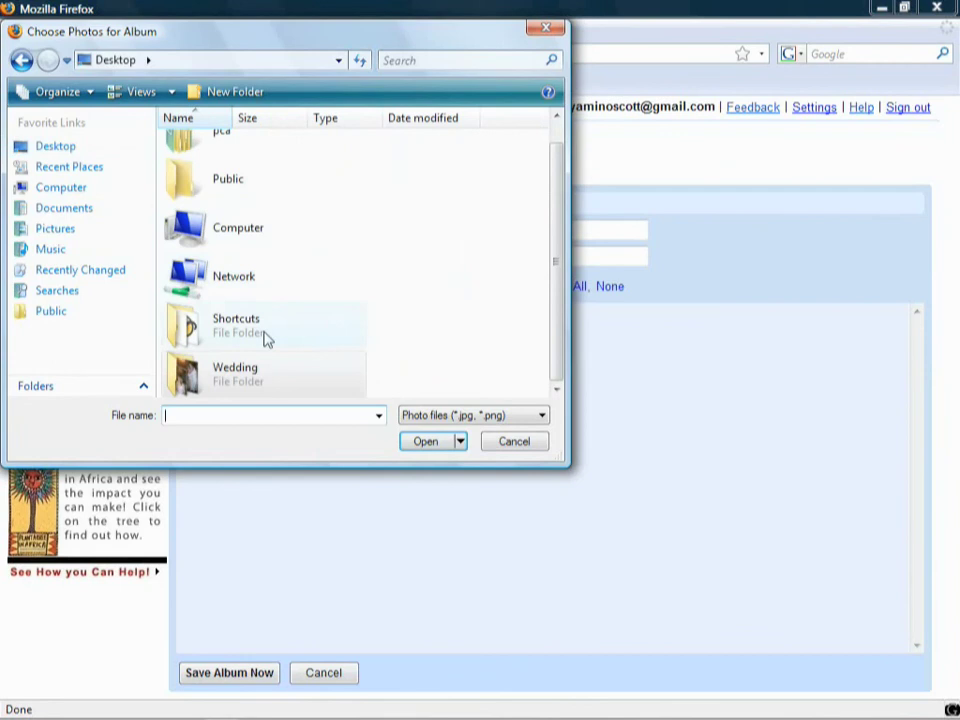
double_click(220, 385)
drag(541, 157, 180, 253)
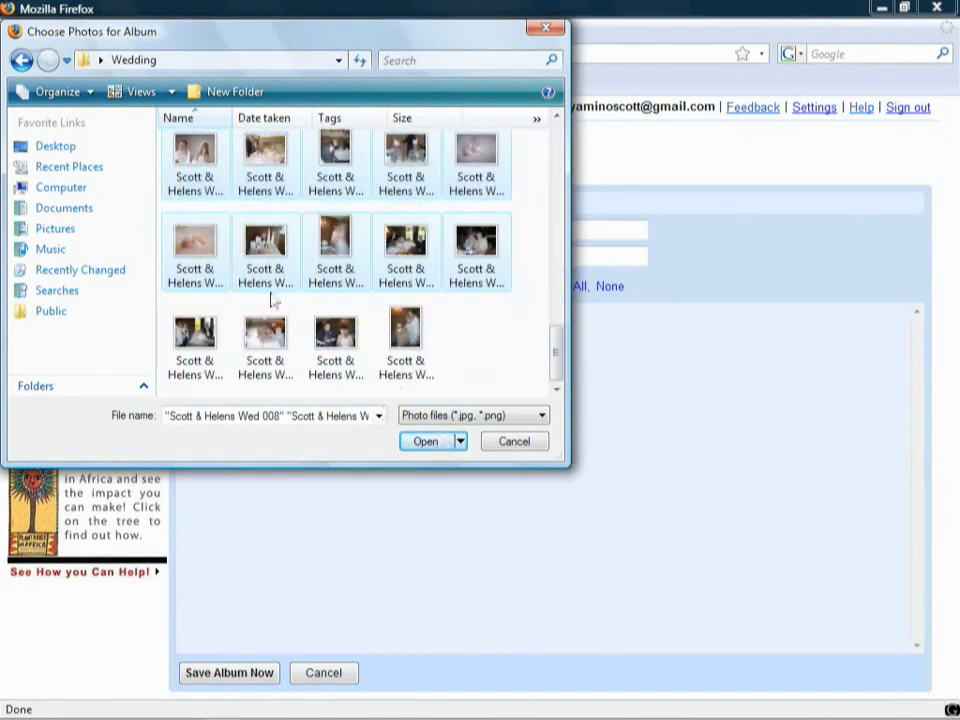
click(424, 447)
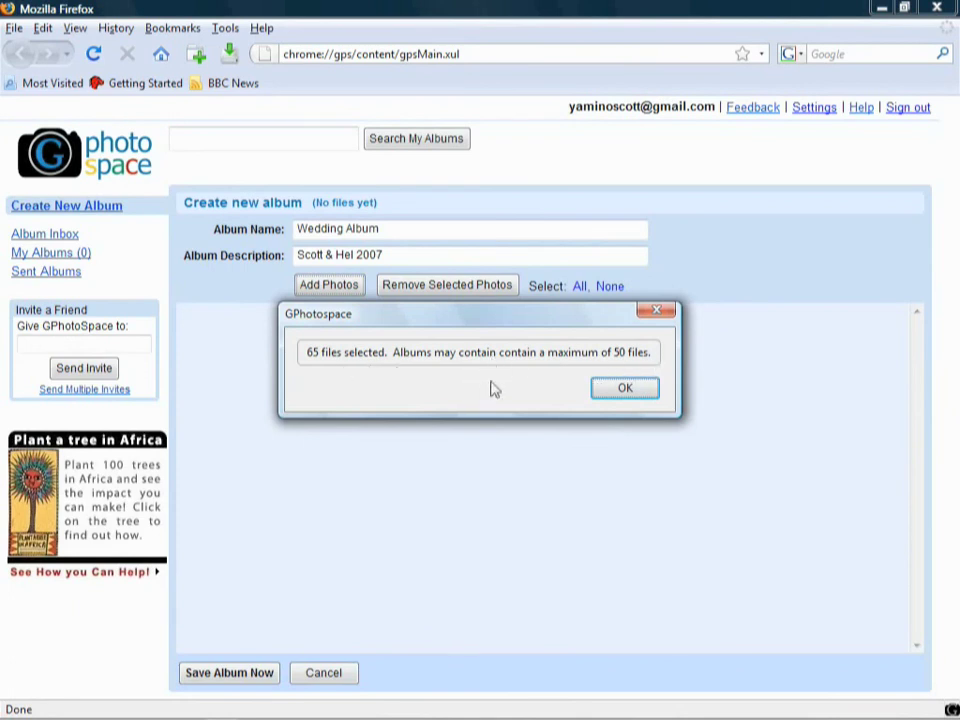
click(626, 390)
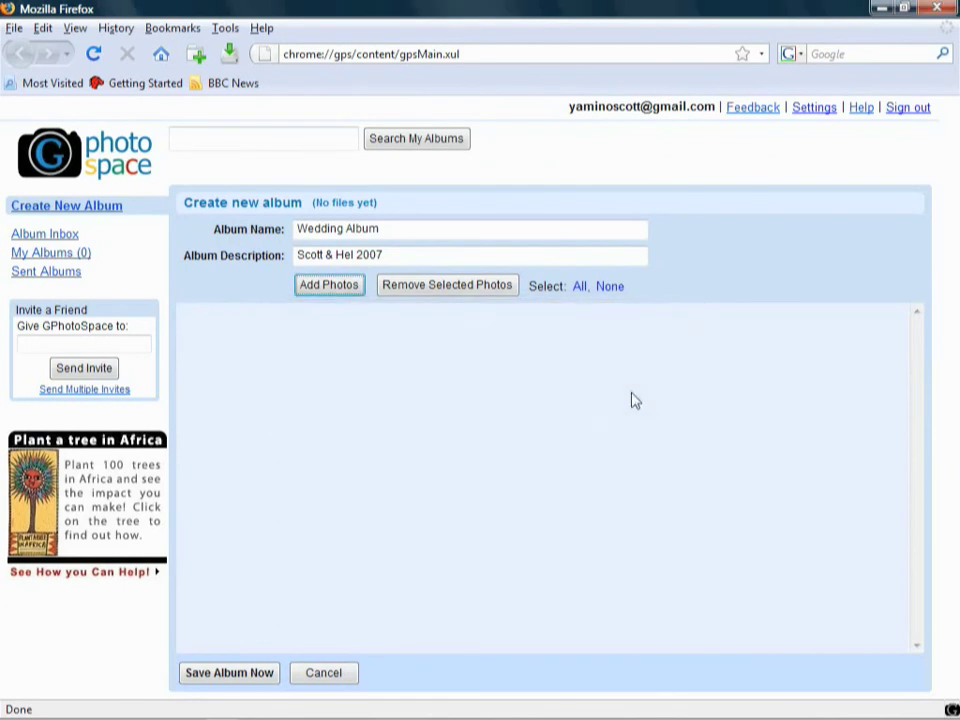
- Add 50 photos from the Wedding folder to the Wedding Album
click(331, 285)
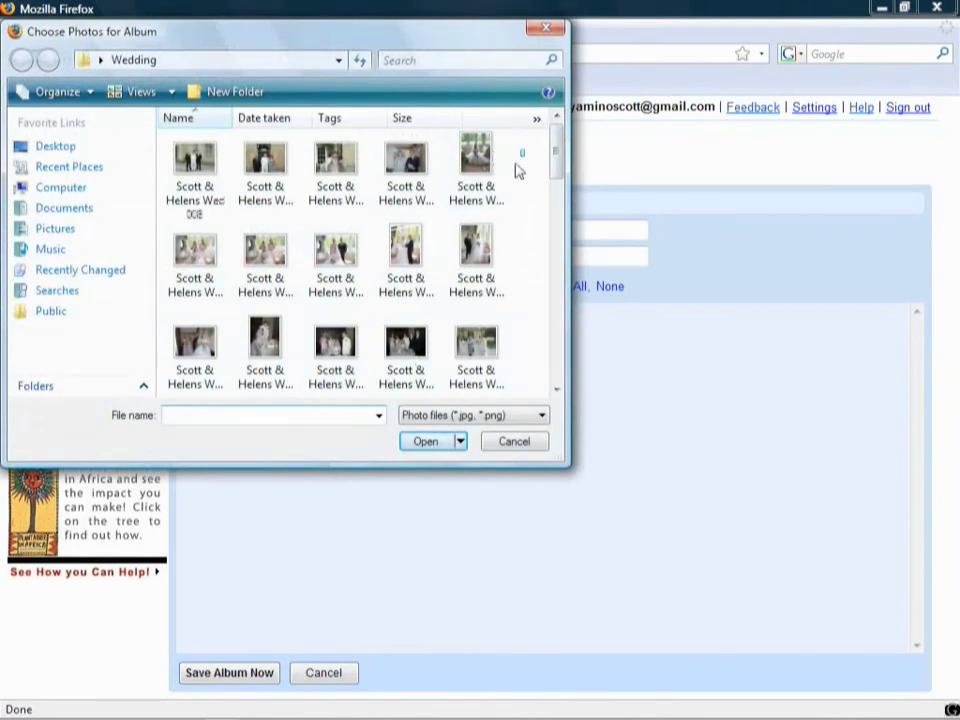
drag(520, 150, 197, 410)
click(426, 444)
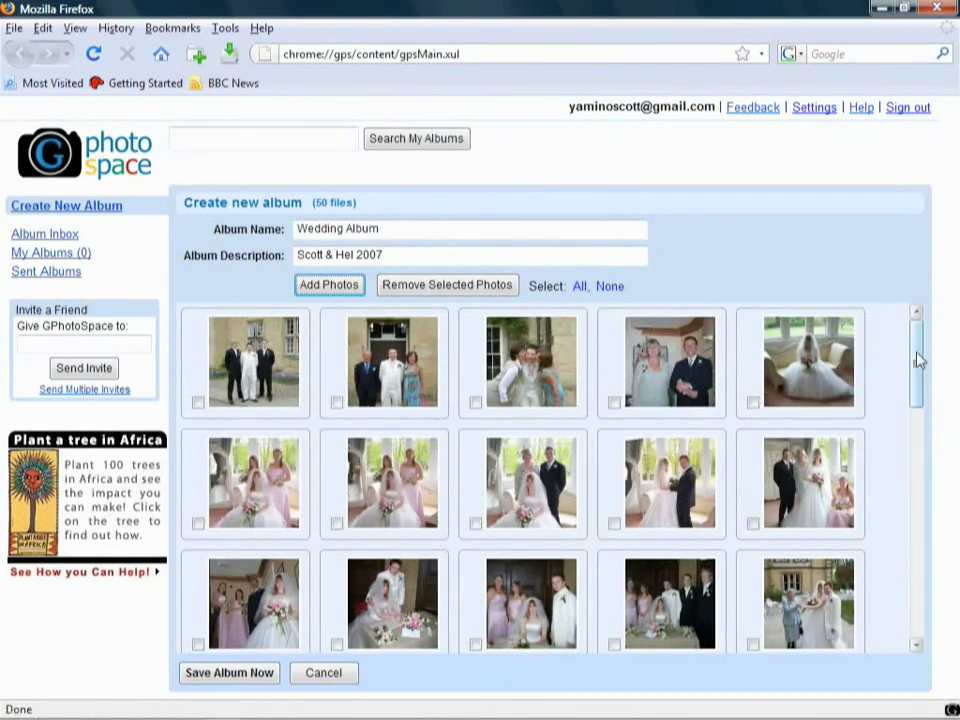
drag(918, 360, 917, 317)
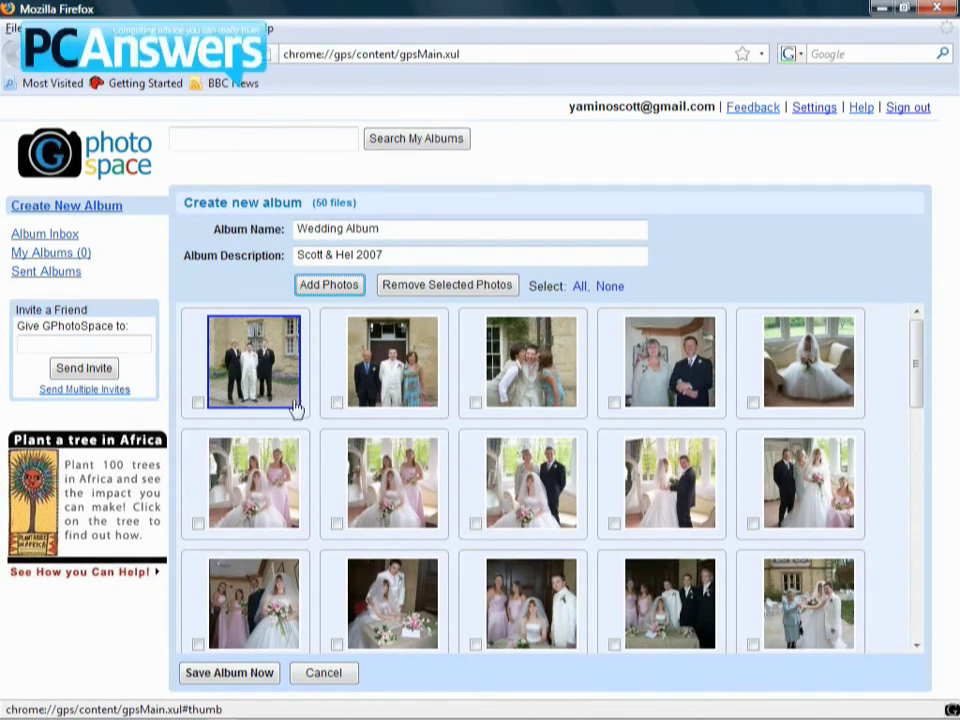
scroll(707, 360, down, 1)
scroll(700, 365, down, 10)
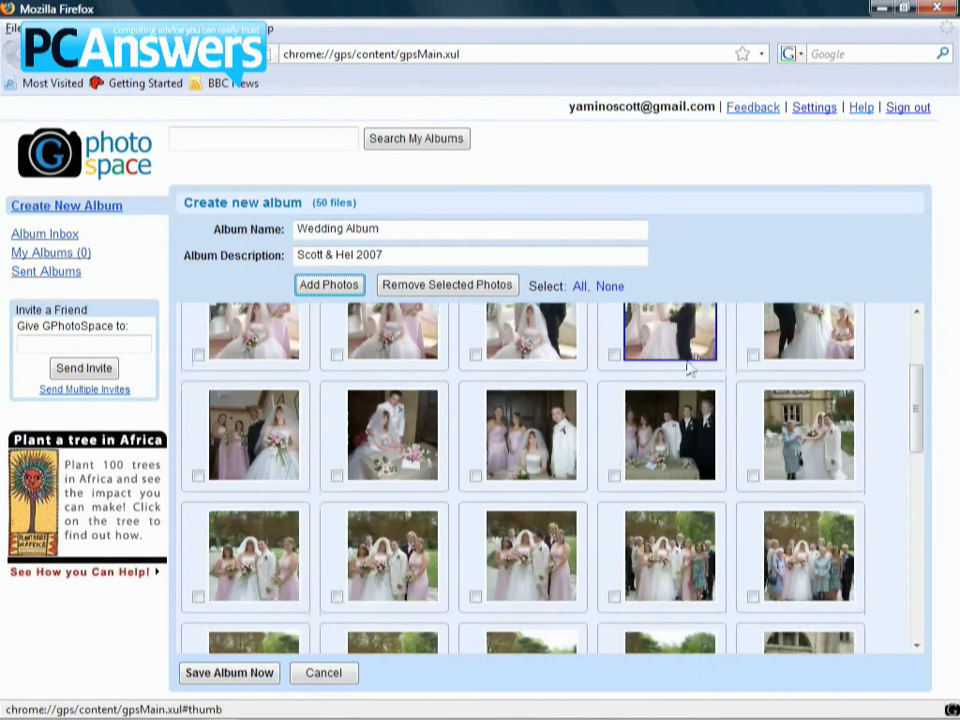
scroll(660, 392, down, 3)
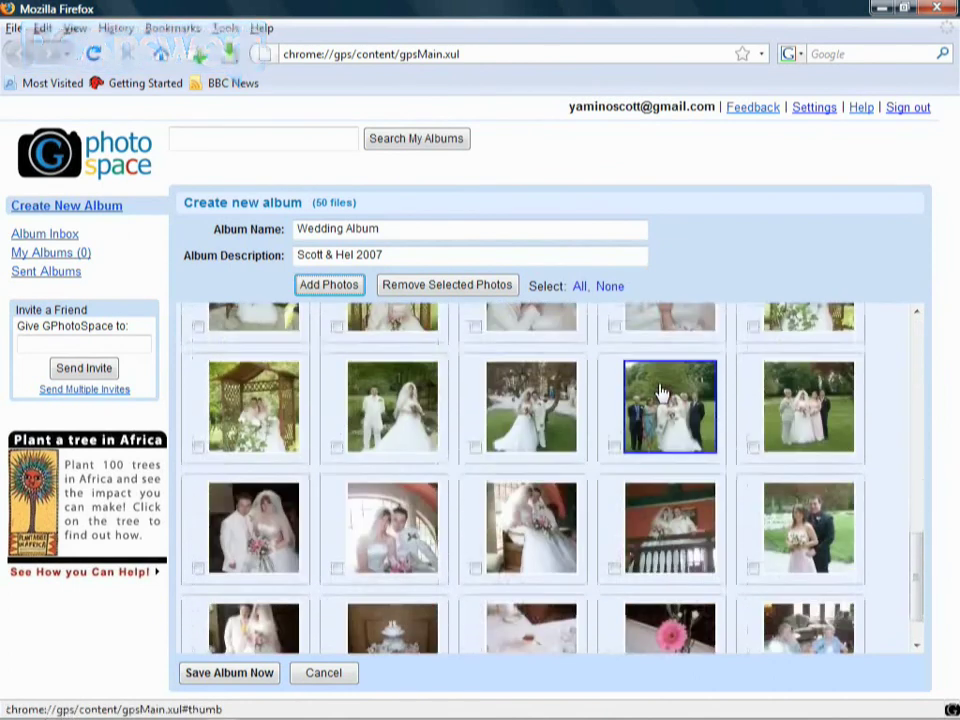
scroll(420, 430, up, 6)
scroll(455, 456, up, 4)
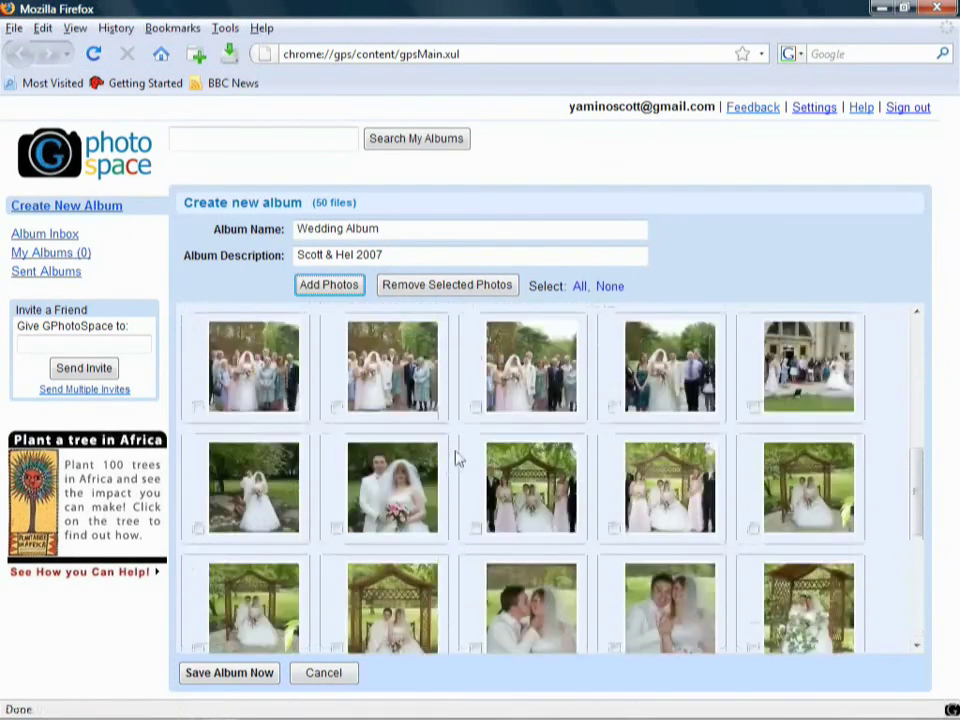
scroll(455, 456, down, 5)
scroll(400, 480, down, 5)
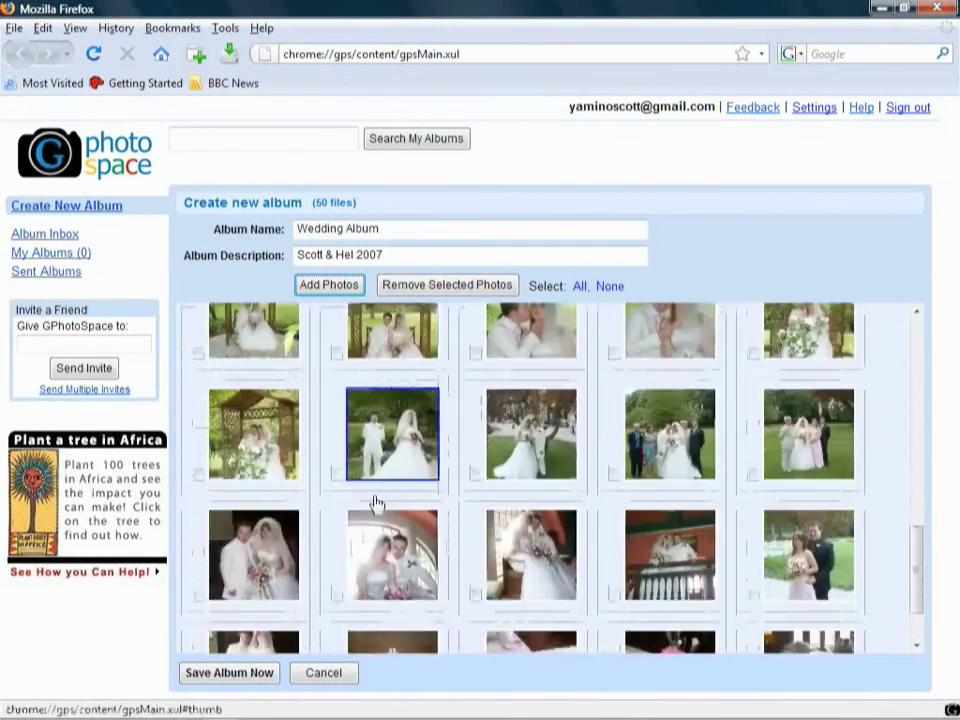
- Save the 50-photo Wedding Album to Gmail
click(224, 677)
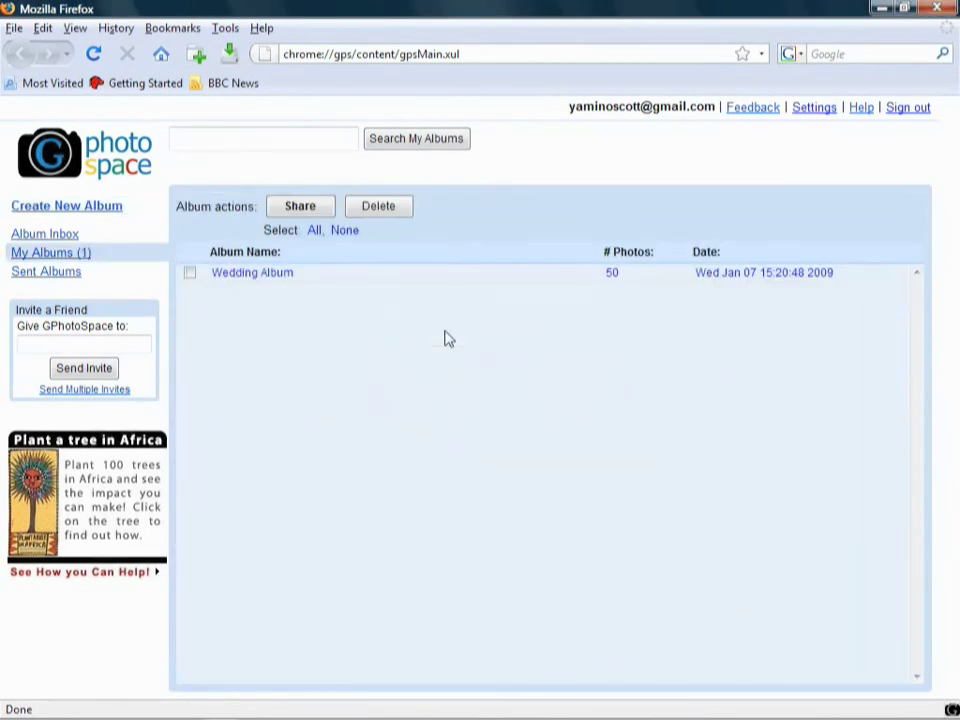
- Switch from Album Inbox to My Albums, which lists the 50-photo Wedding Album
click(33, 237)
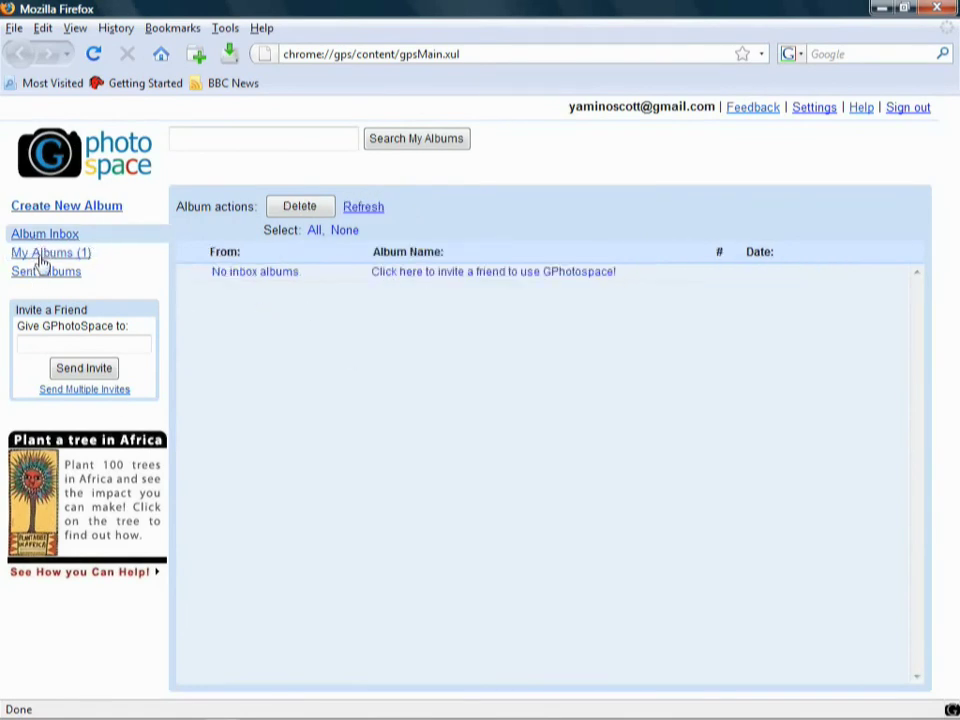
click(41, 258)
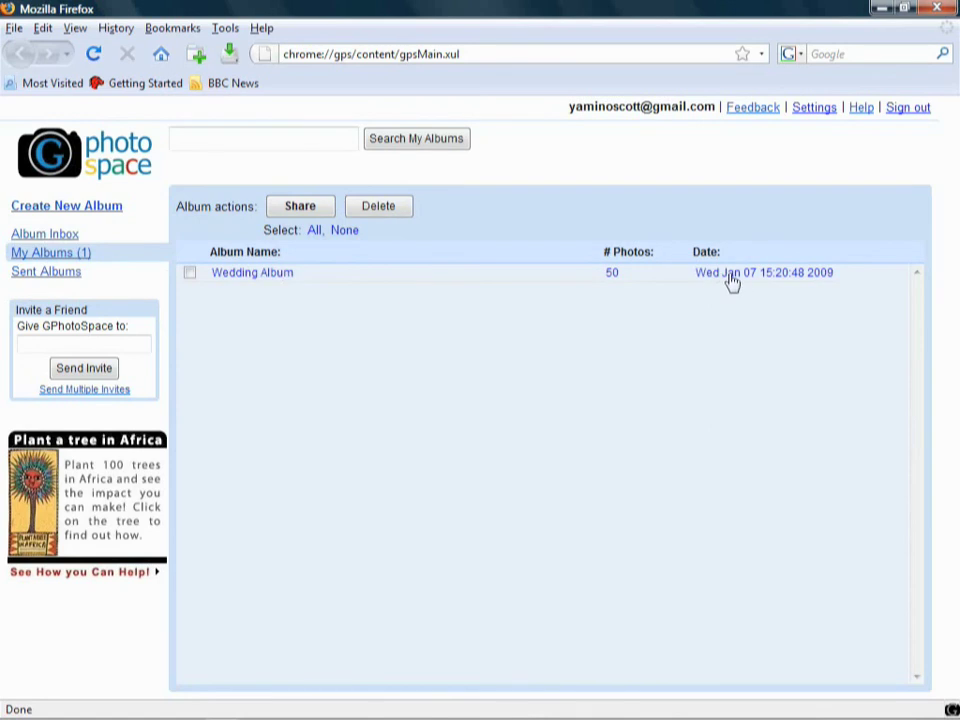
- Open the Wedding Album, view its second photo full size, then go back to My Albums
click(258, 276)
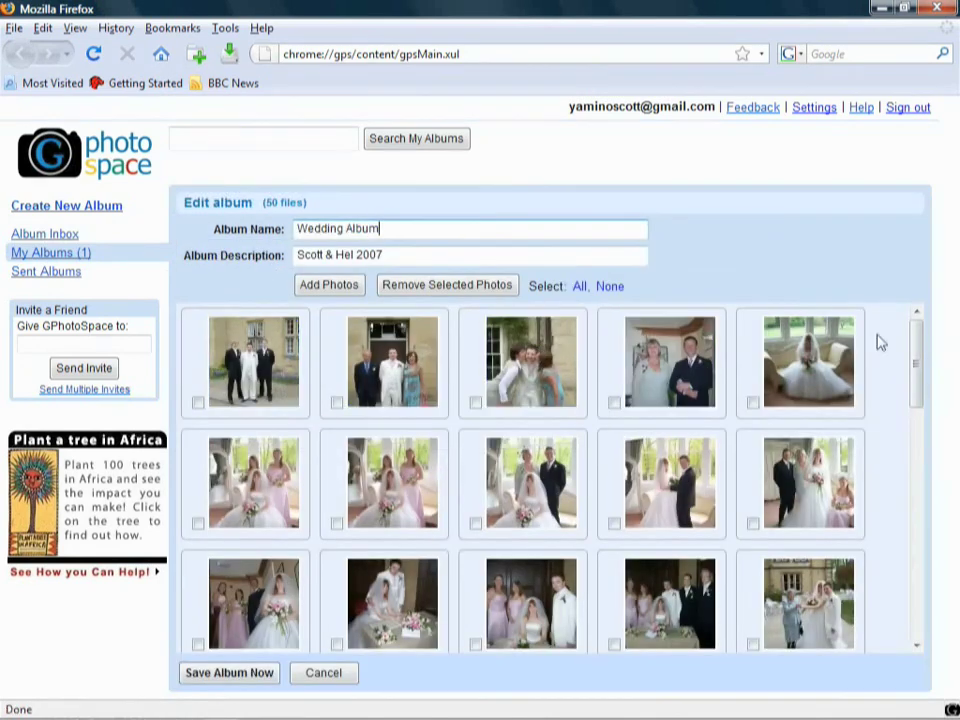
scroll(883, 344, down, 1)
scroll(884, 345, up, 1)
click(372, 395)
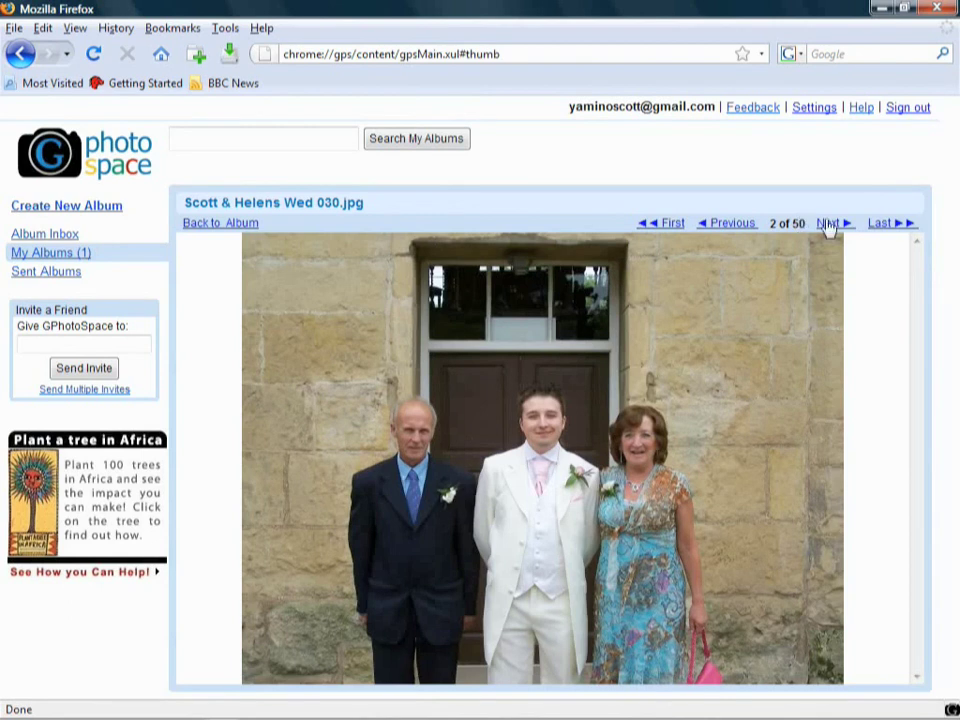
click(47, 256)
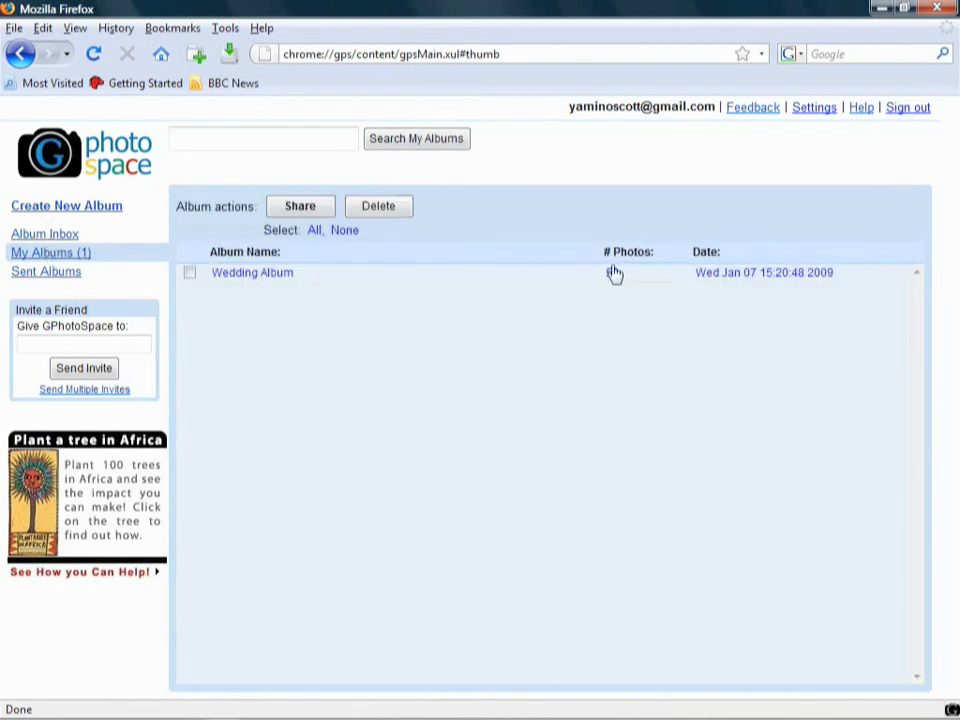
- Reopen the Wedding Album and view the register-signing photo, stepping to the next and previous photos
click(227, 276)
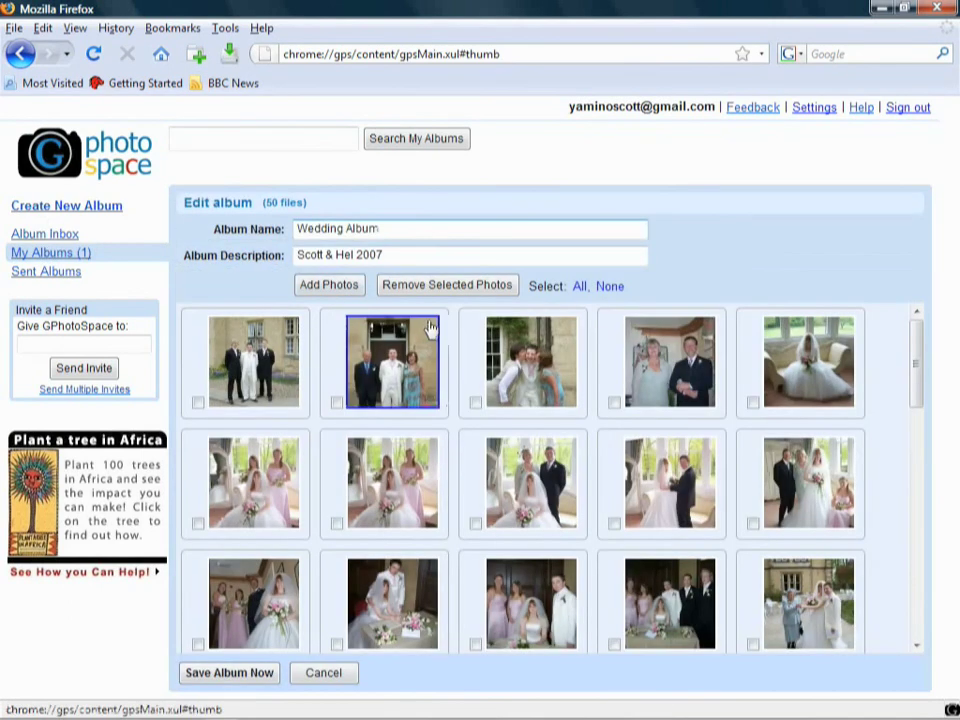
scroll(430, 340, down, 2)
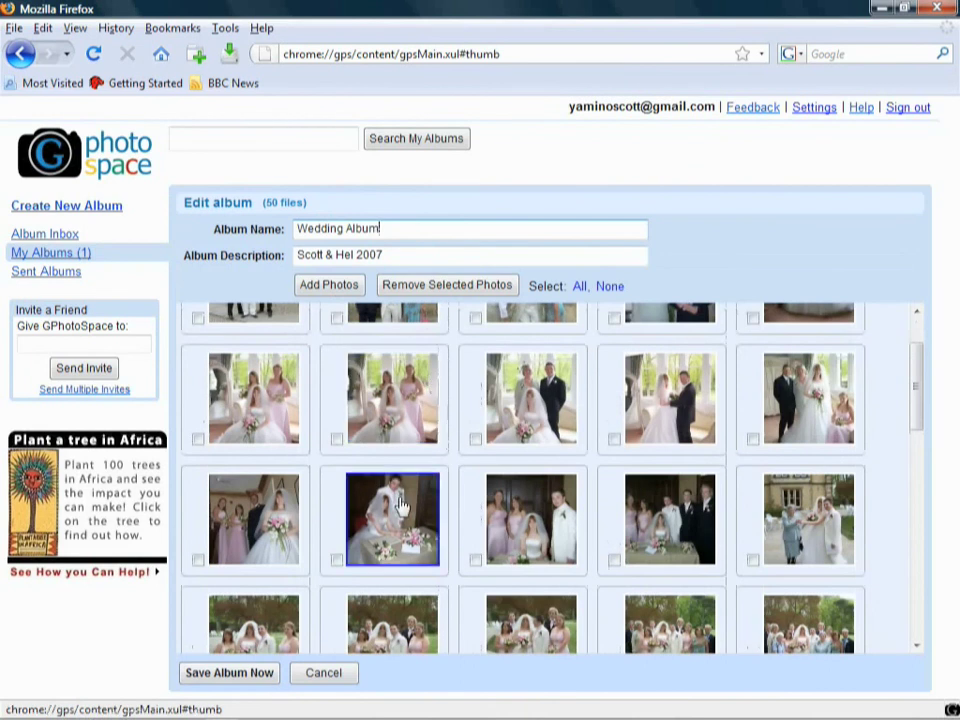
click(430, 482)
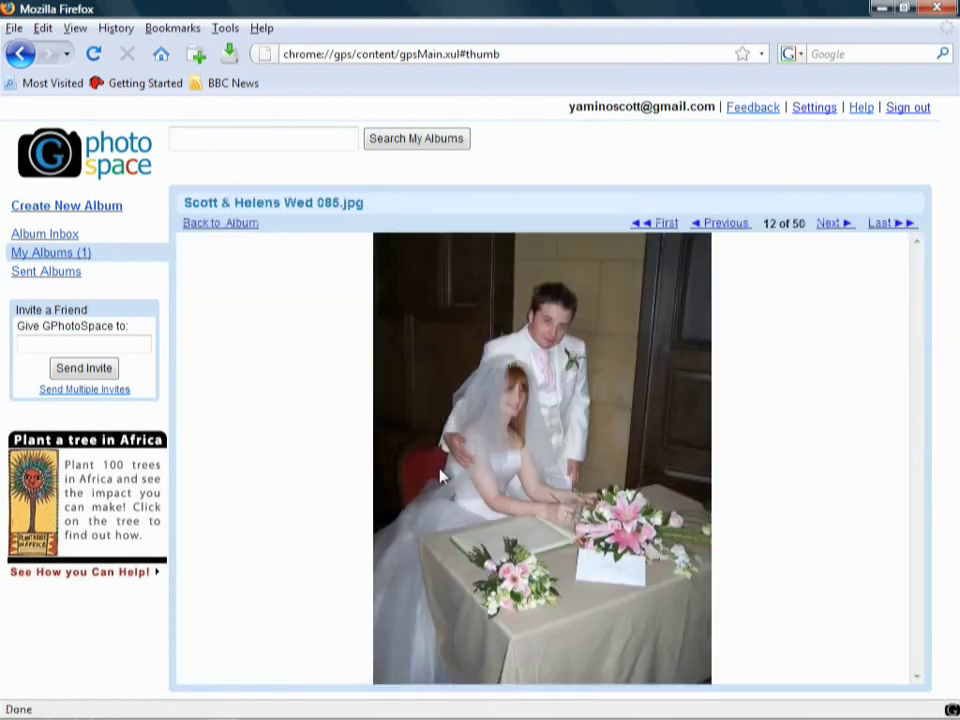
click(829, 228)
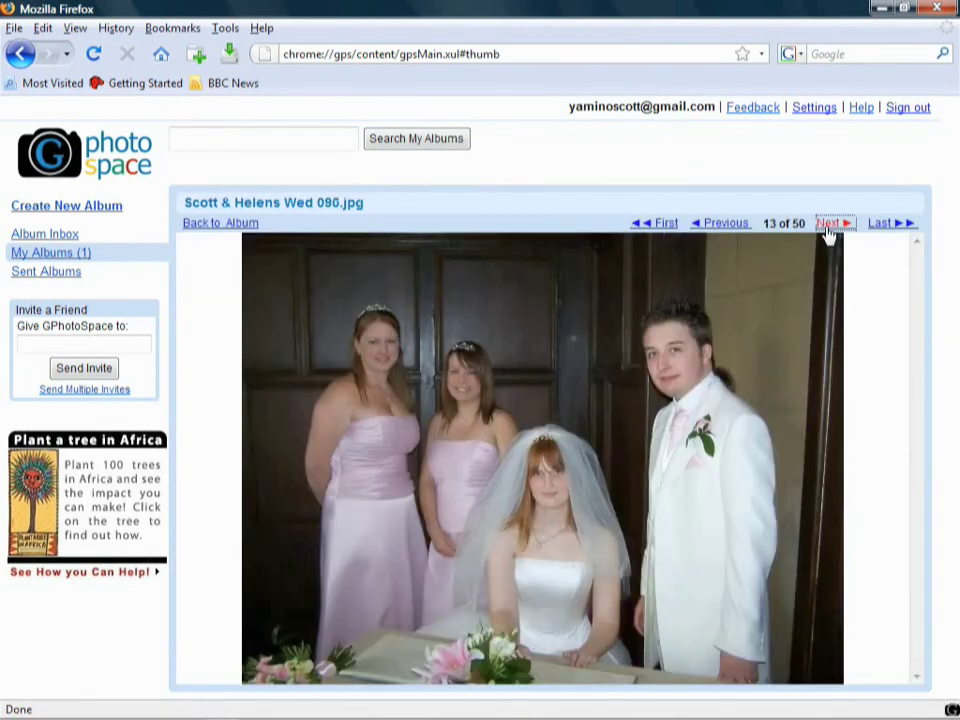
click(727, 226)
- Peek into the Wedding Album, then tick its checkbox in the My Albums list
click(38, 255)
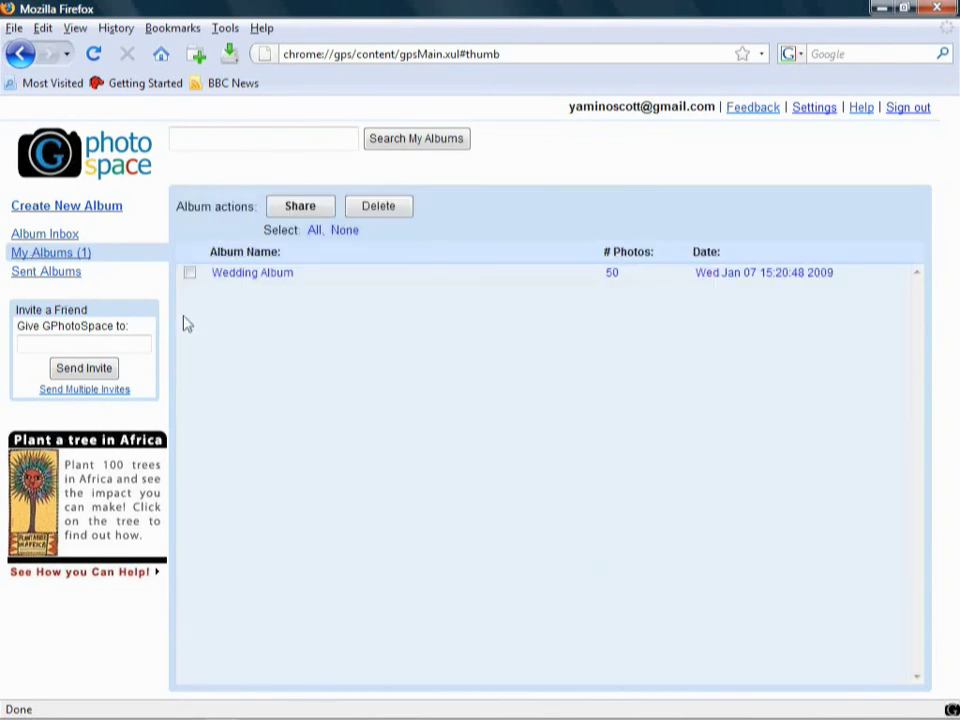
click(244, 281)
scroll(745, 462, up, 3)
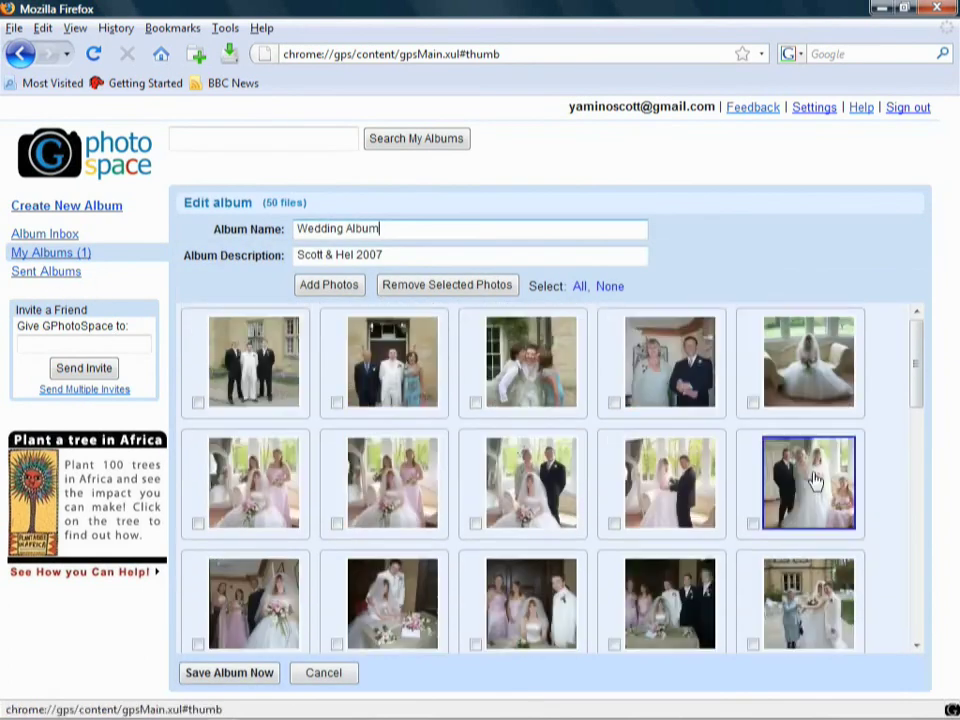
click(48, 256)
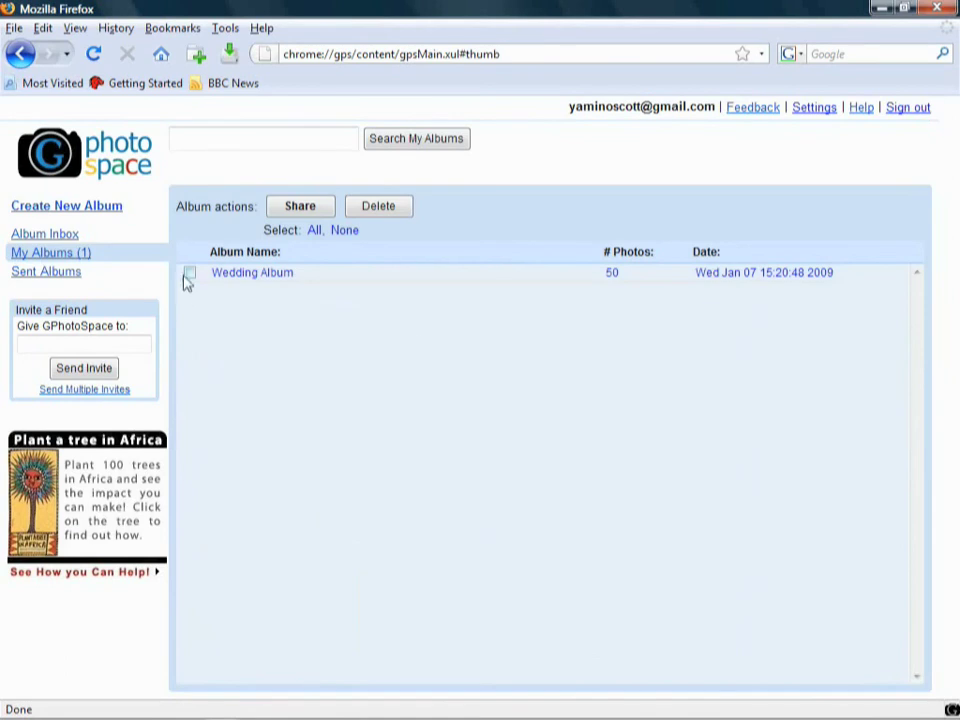
click(190, 272)
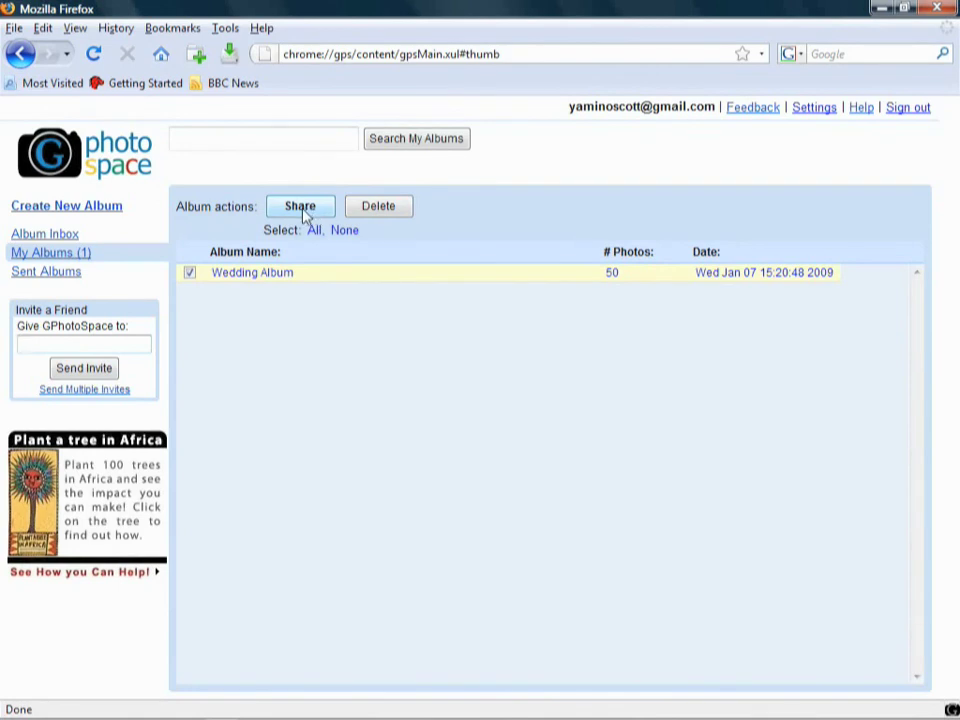
- Untick the Wedding Album, scroll through its 50-photo grid, and exit back to My Albums
click(189, 273)
click(252, 273)
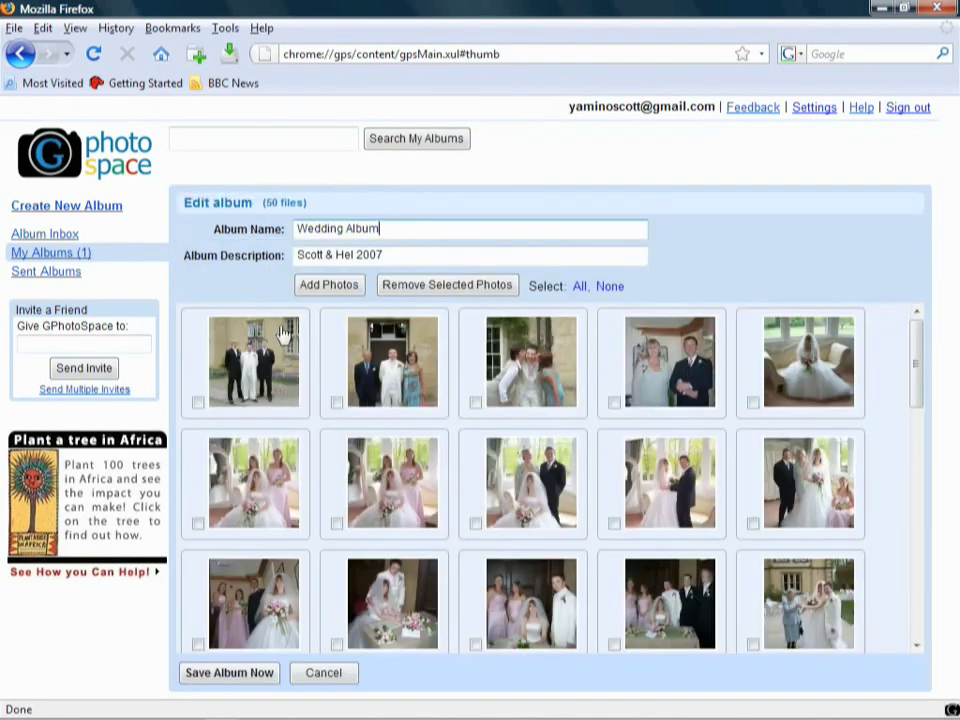
scroll(862, 356, down, 2)
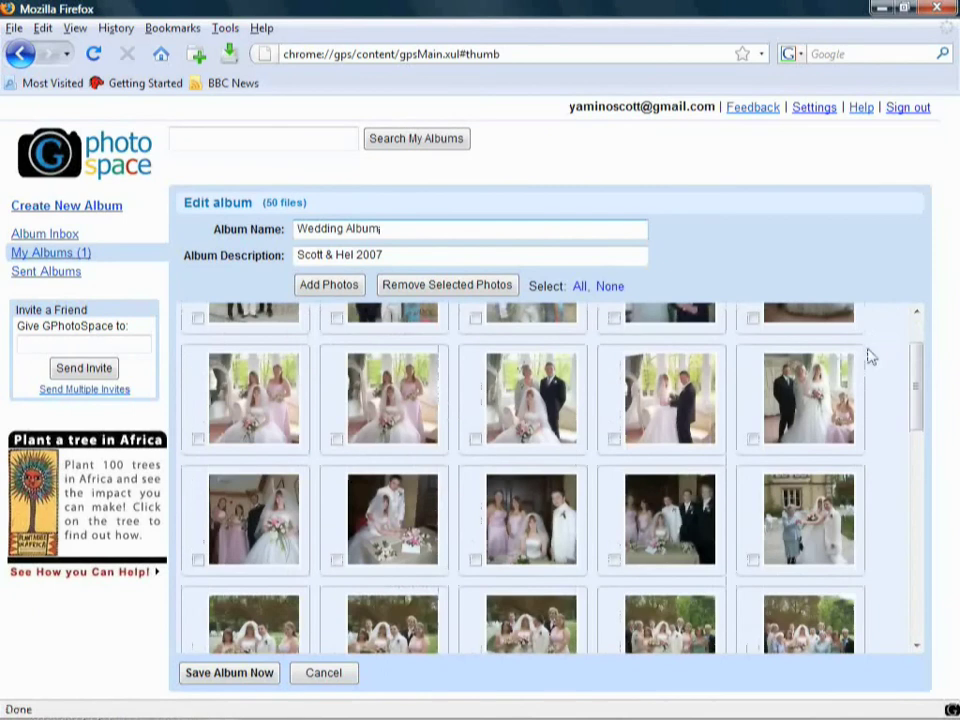
scroll(628, 414, down, 12)
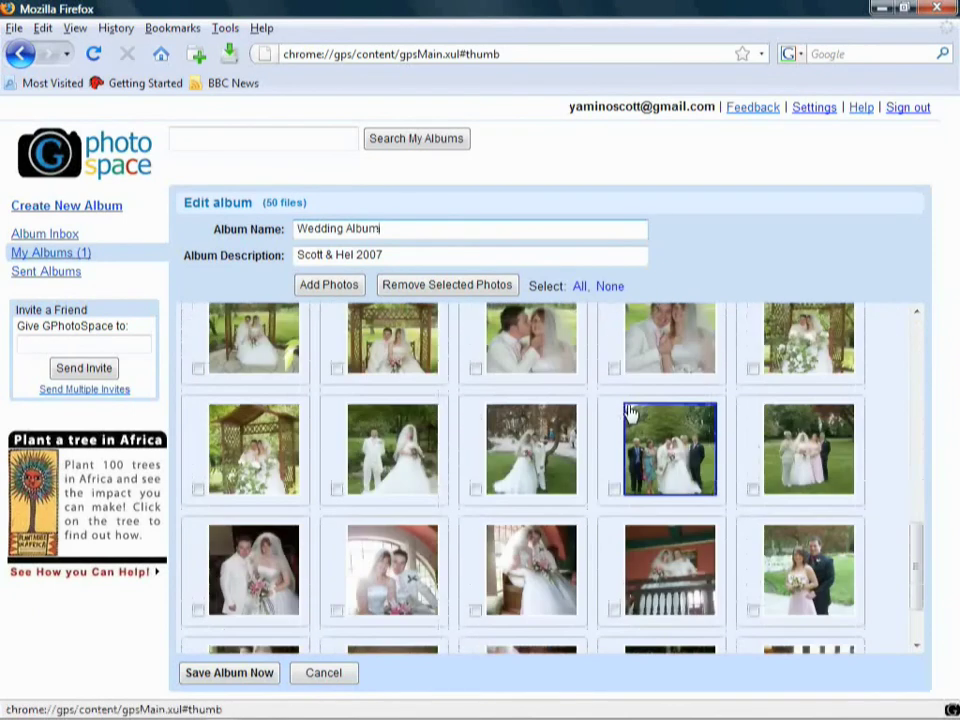
scroll(630, 414, down, 2)
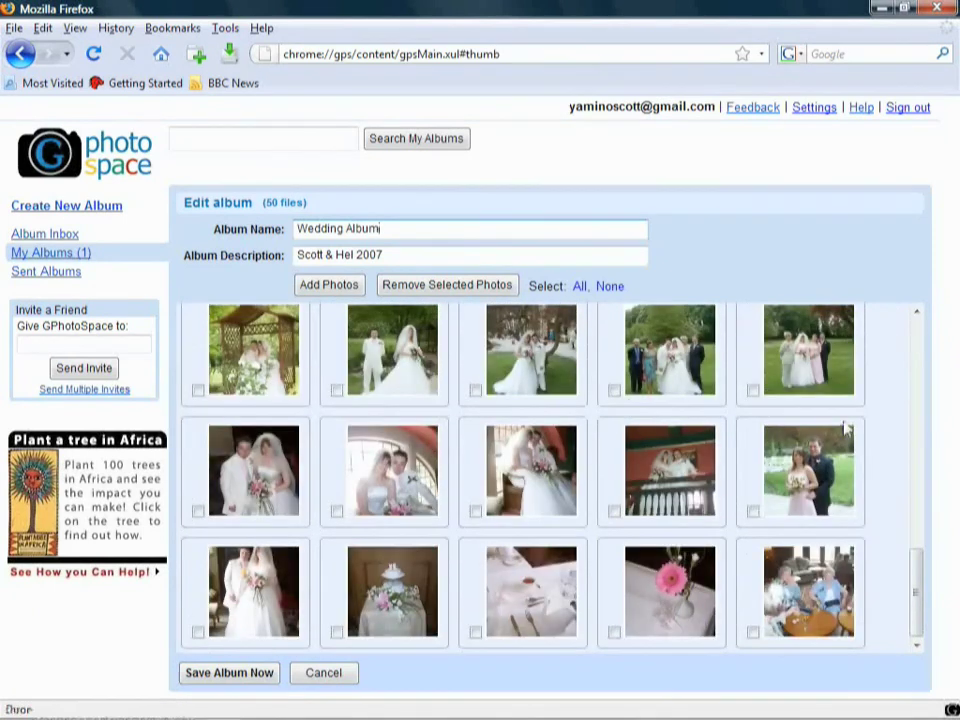
scroll(893, 430, up, 8)
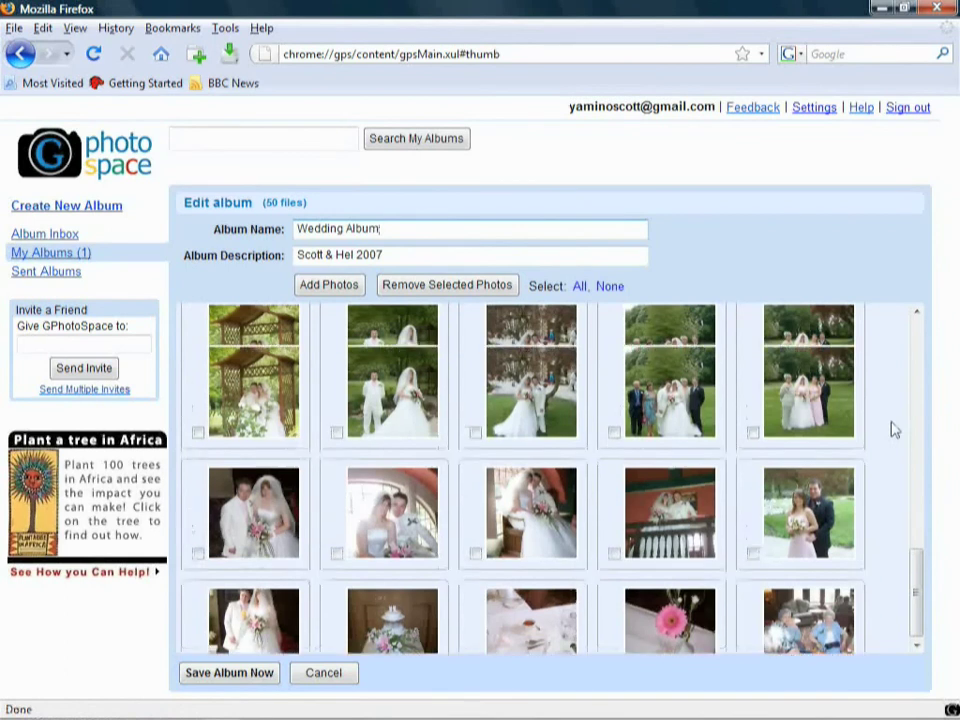
scroll(884, 437, down, 8)
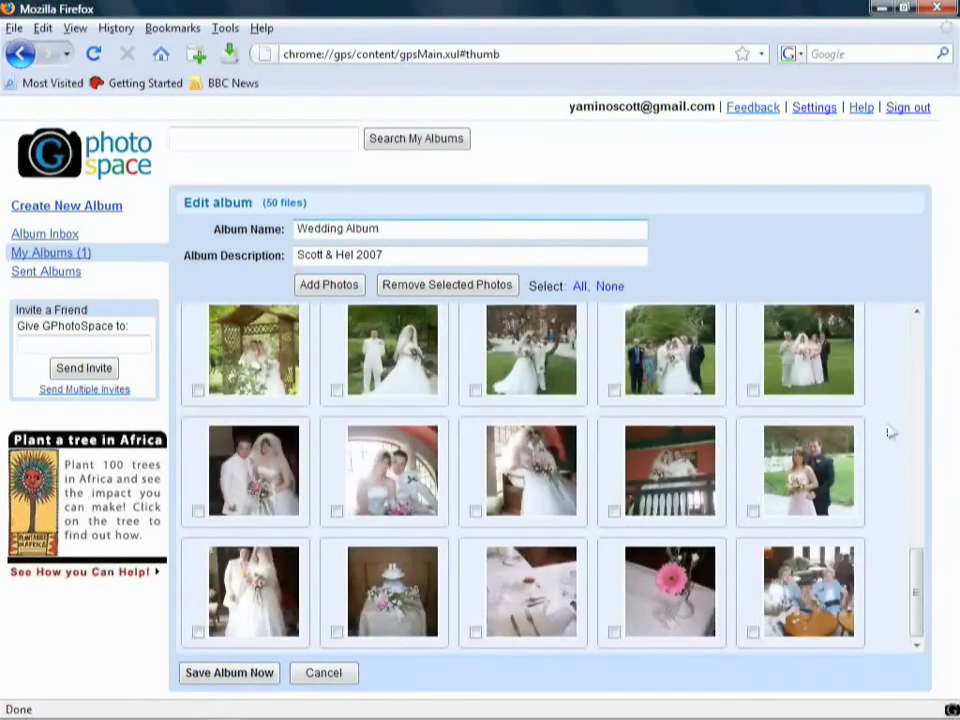
scroll(888, 433, up, 10)
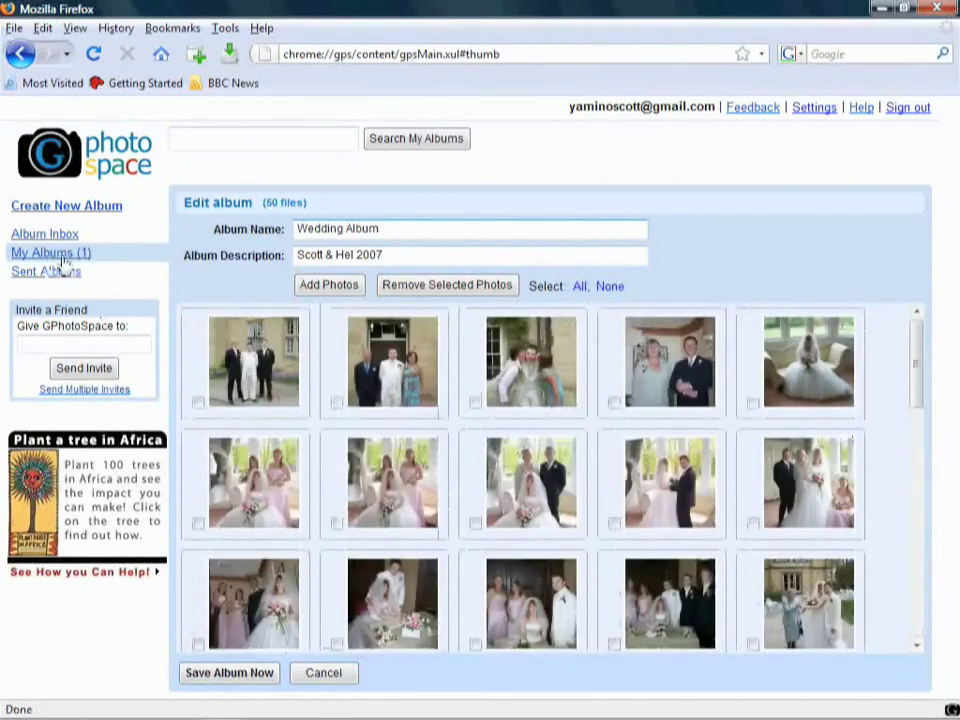
click(60, 256)
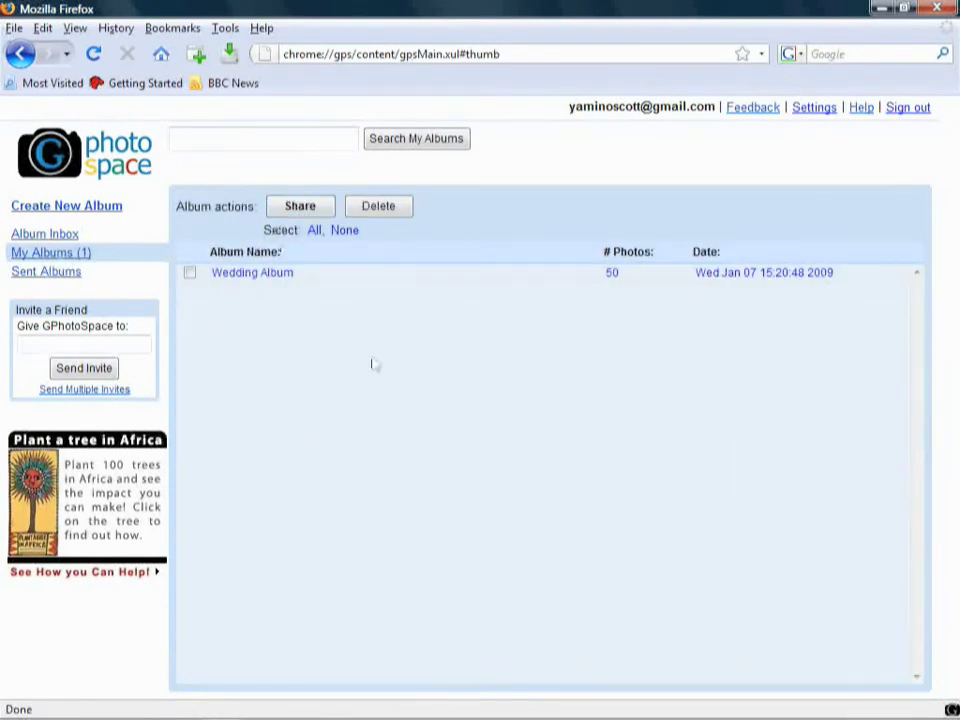
- Create a new album called 'Album 2' and add three photos from the Wedding folder
click(54, 206)
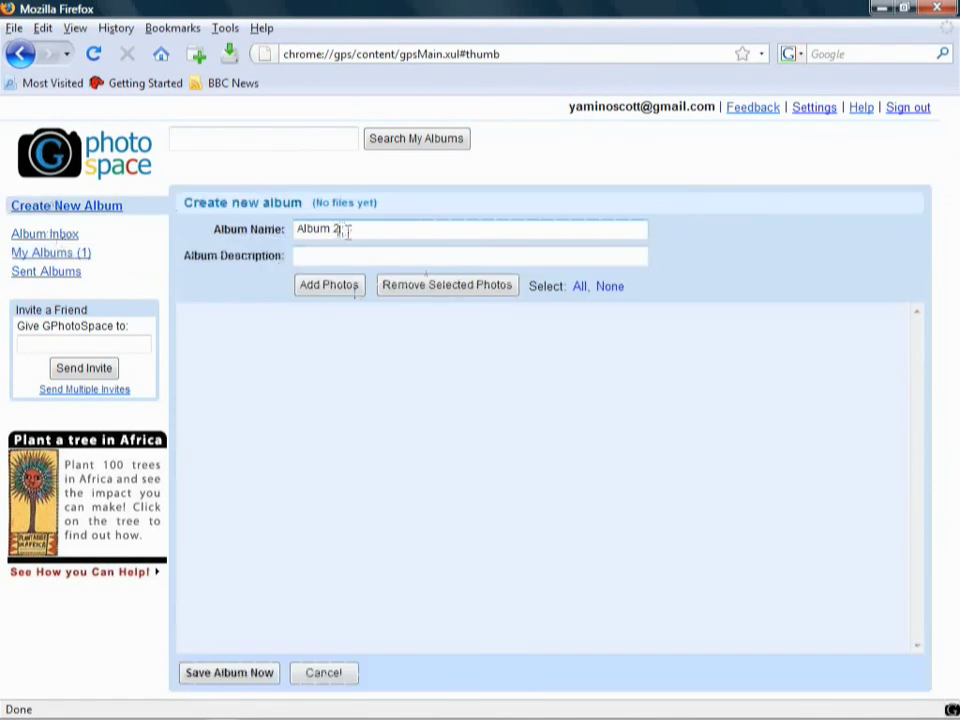
click(345, 287)
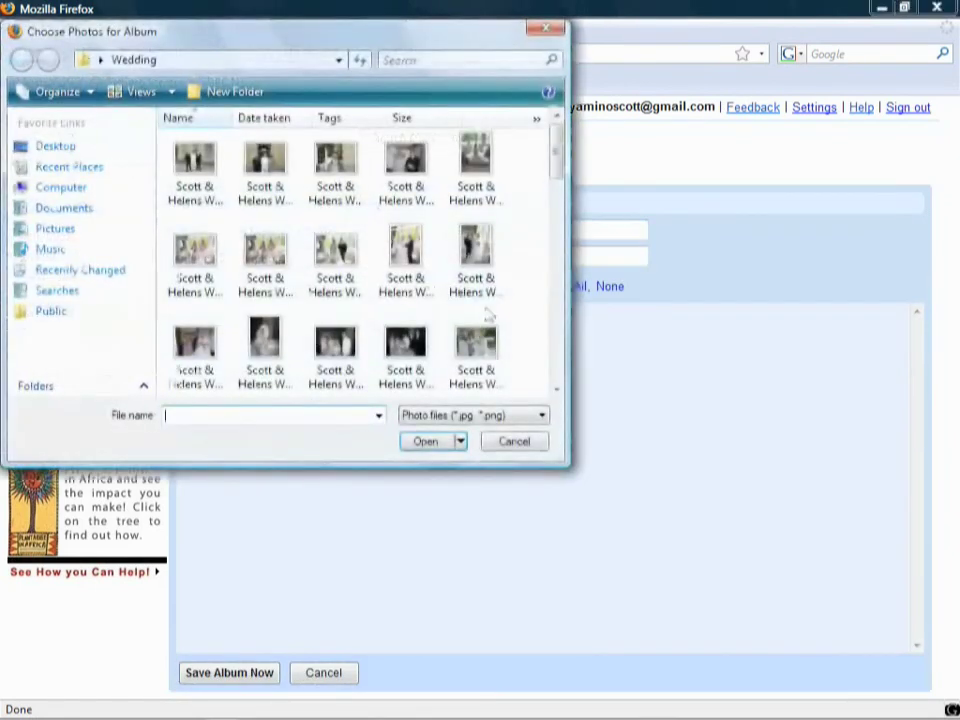
click(265, 343)
scroll(340, 330, down, 5)
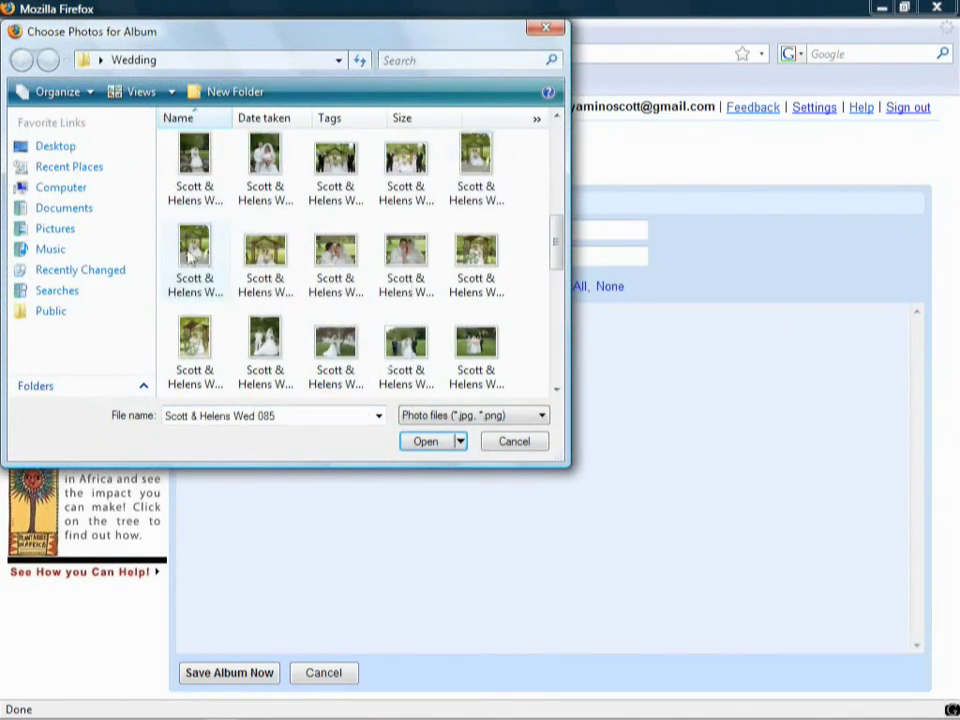
ctrl+click(192, 252)
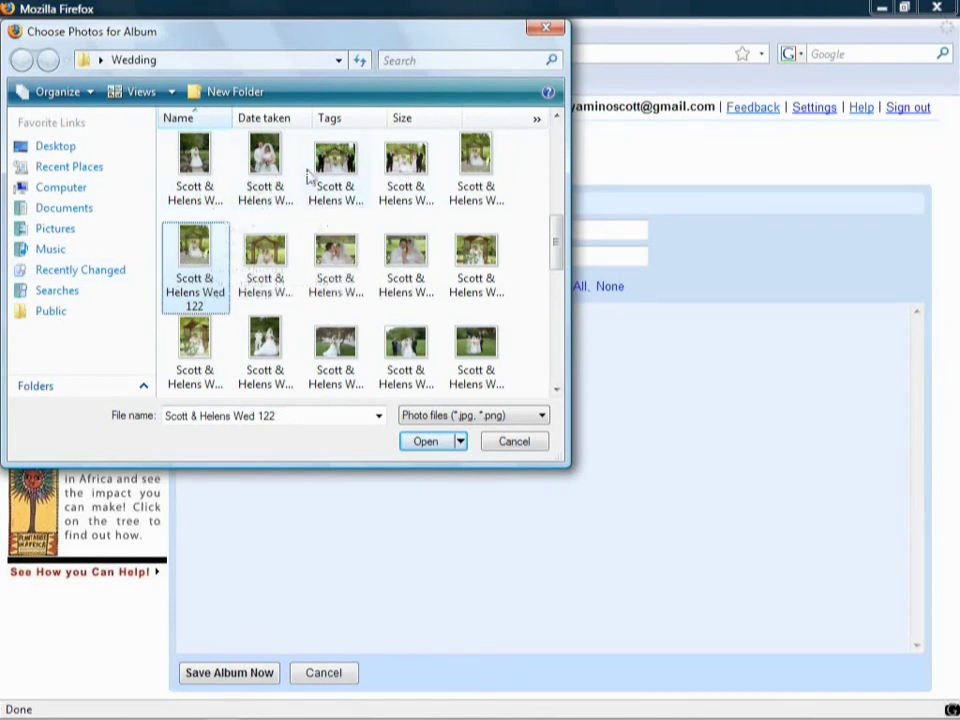
ctrl+click(335, 345)
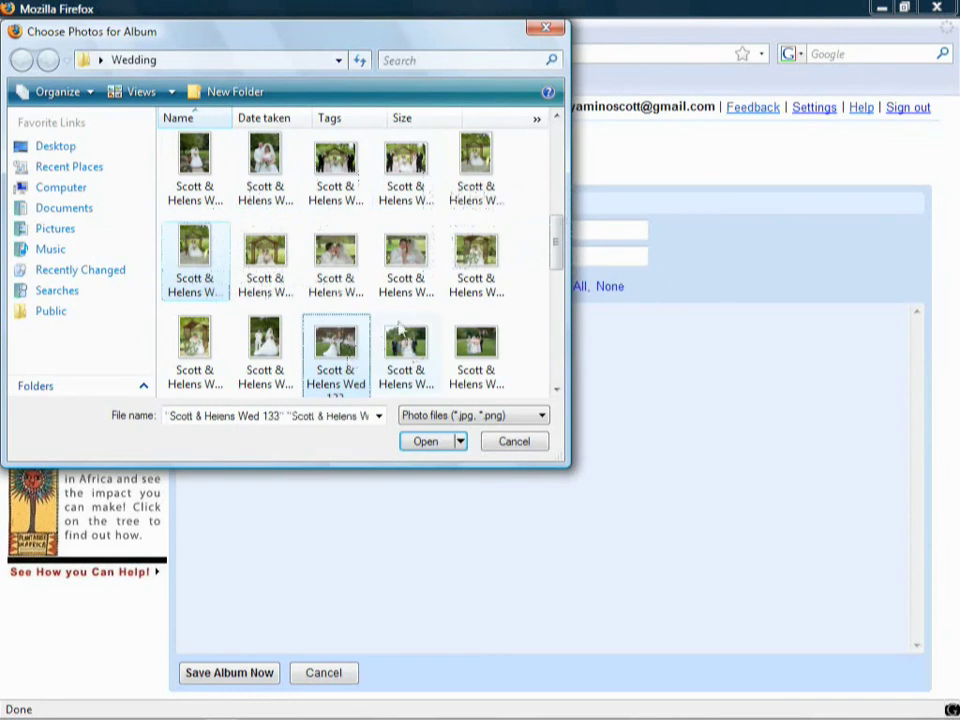
scroll(415, 185, up, 5)
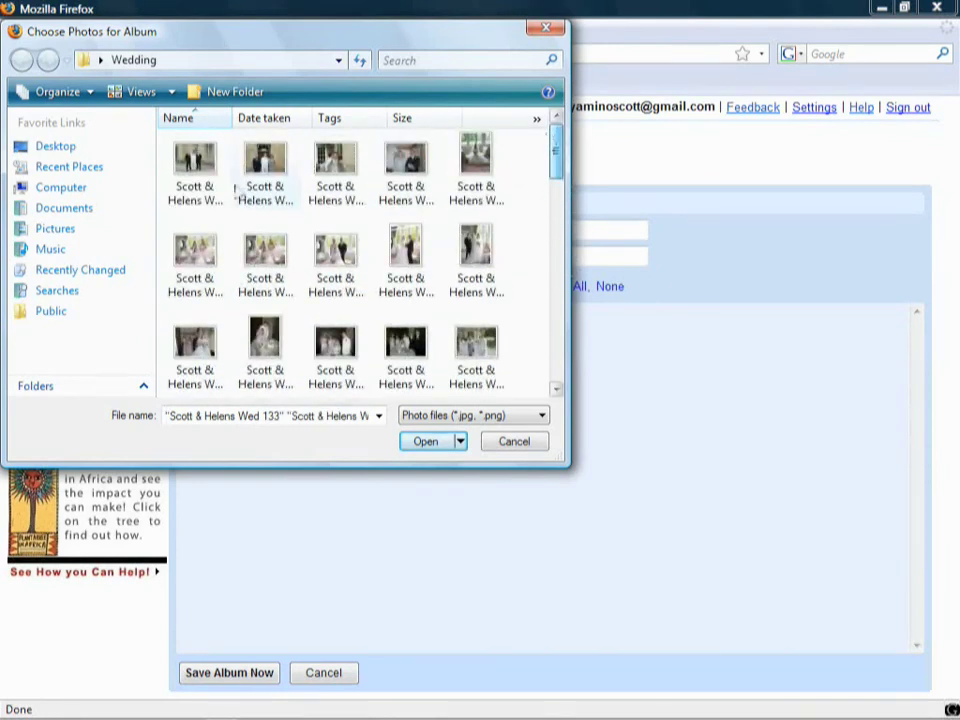
ctrl+click(196, 160)
drag(557, 154, 574, 358)
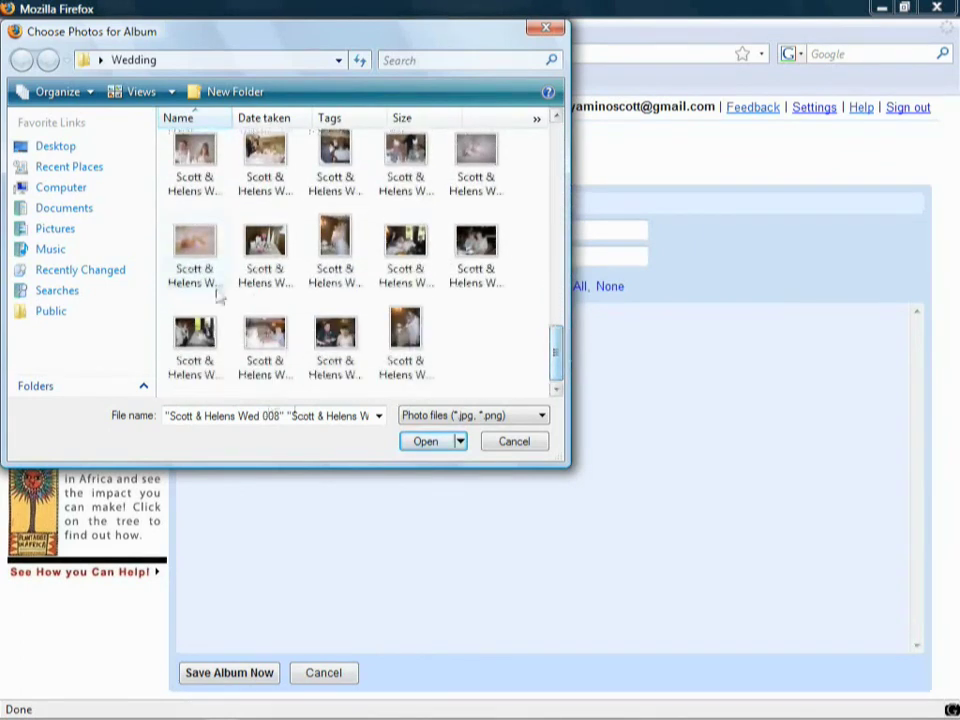
click(425, 442)
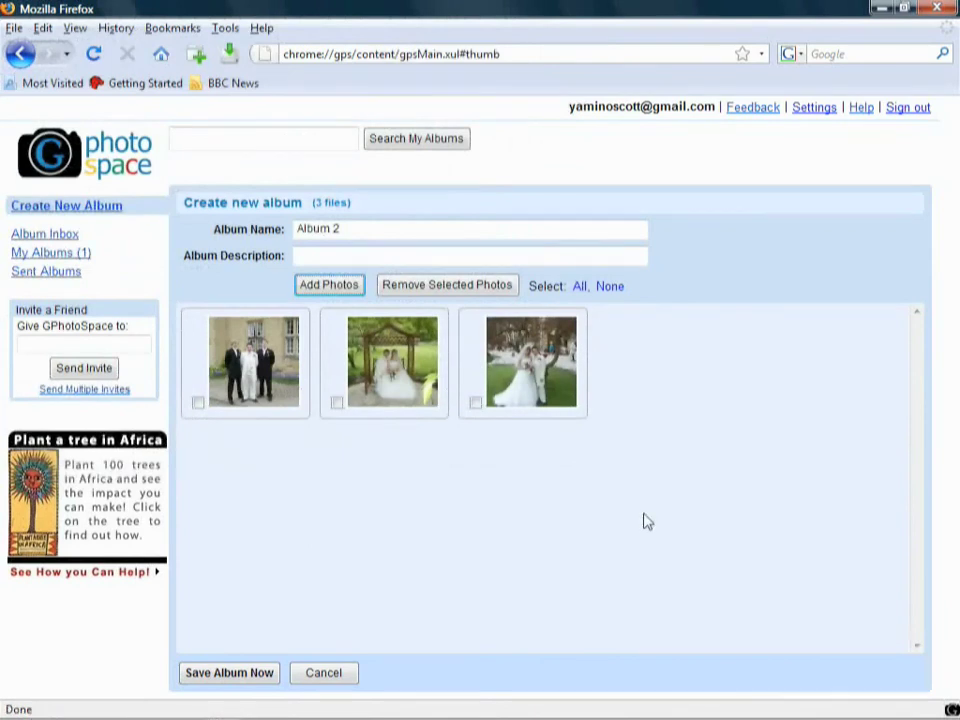
- Save Album 2 with its 3 photos, then select it in My Albums and choose Share
click(256, 682)
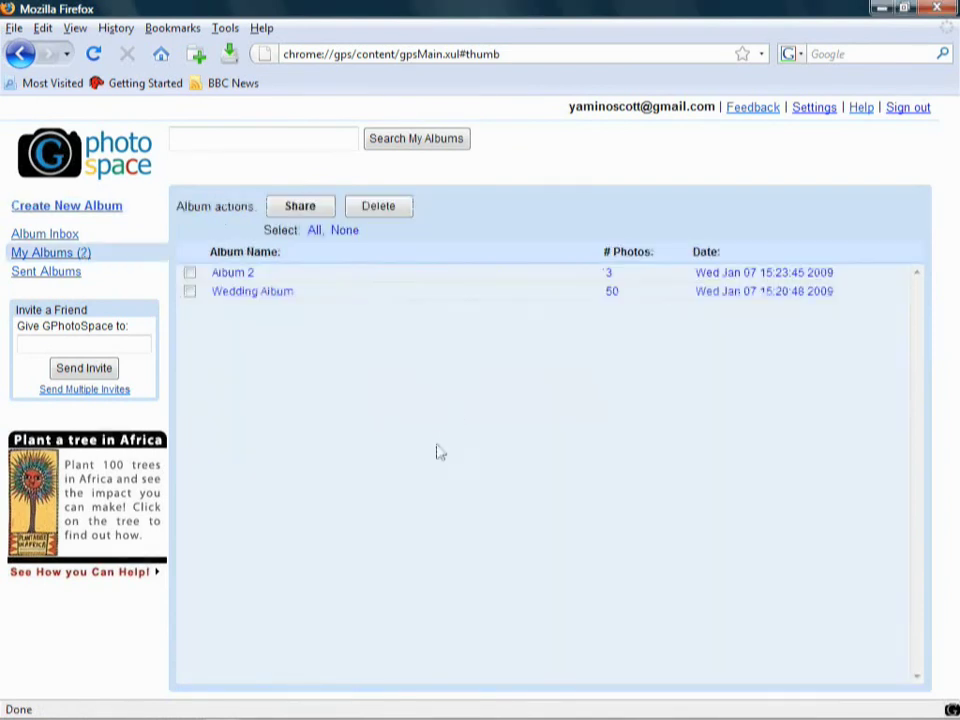
click(221, 272)
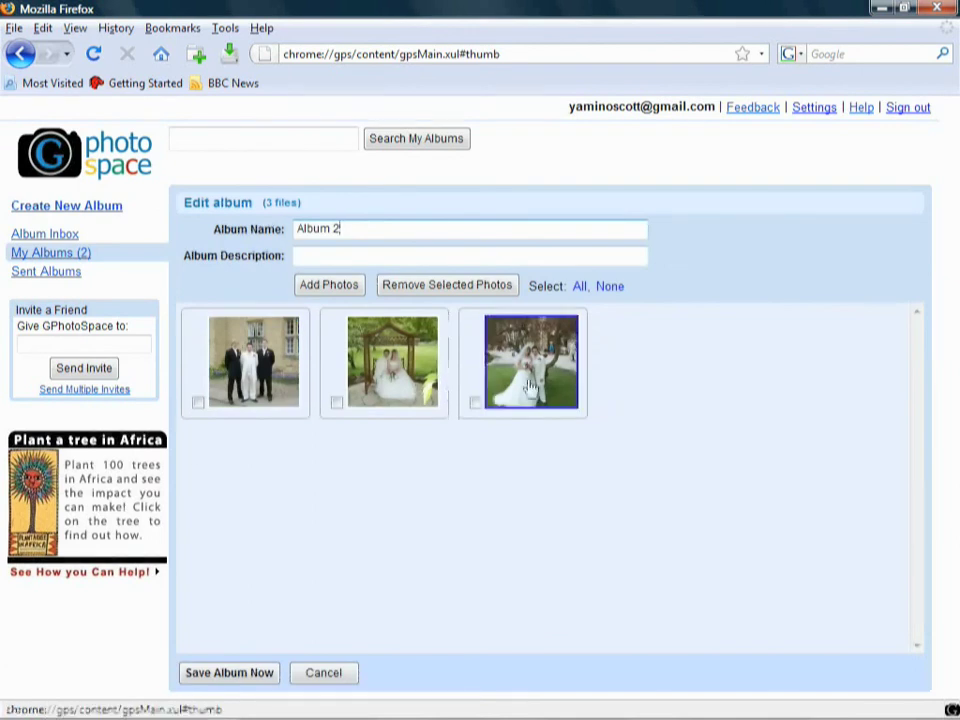
click(55, 253)
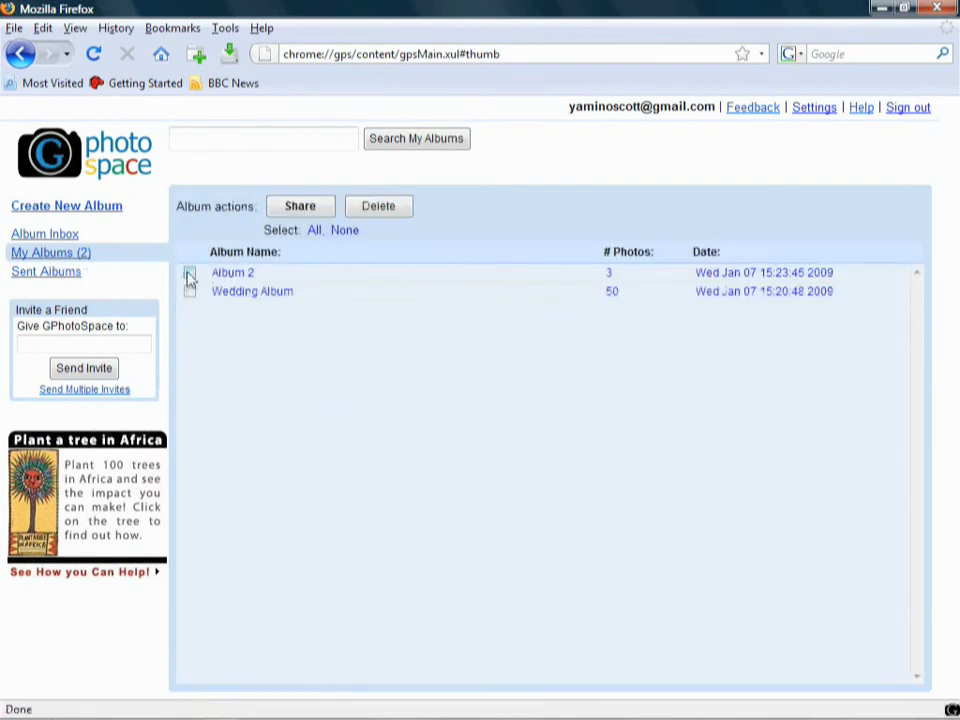
click(189, 273)
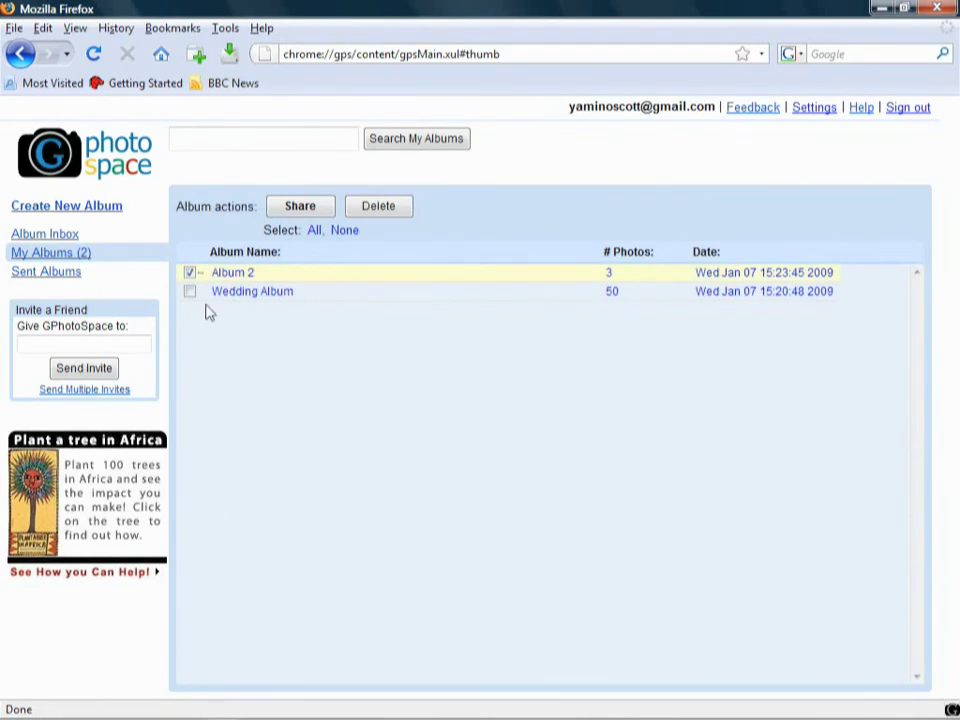
click(300, 206)
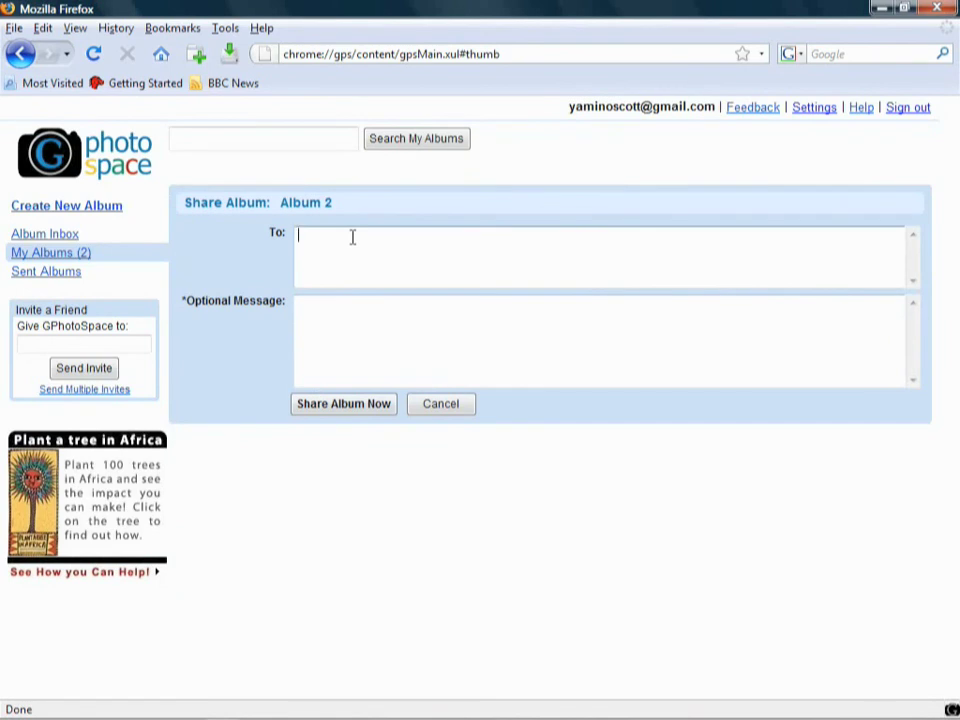
- Enter the recipient's e-mail address from the autocomplete suggestions and share Album 2
text(ya)
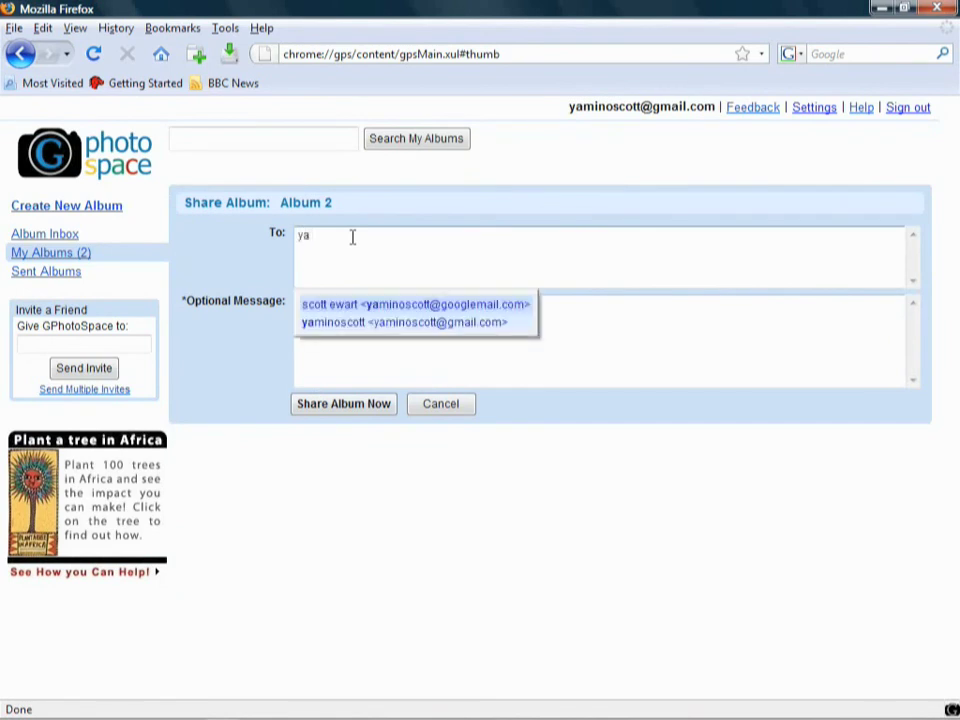
key(Down)
key(Down)
key(Up)
key(Return)
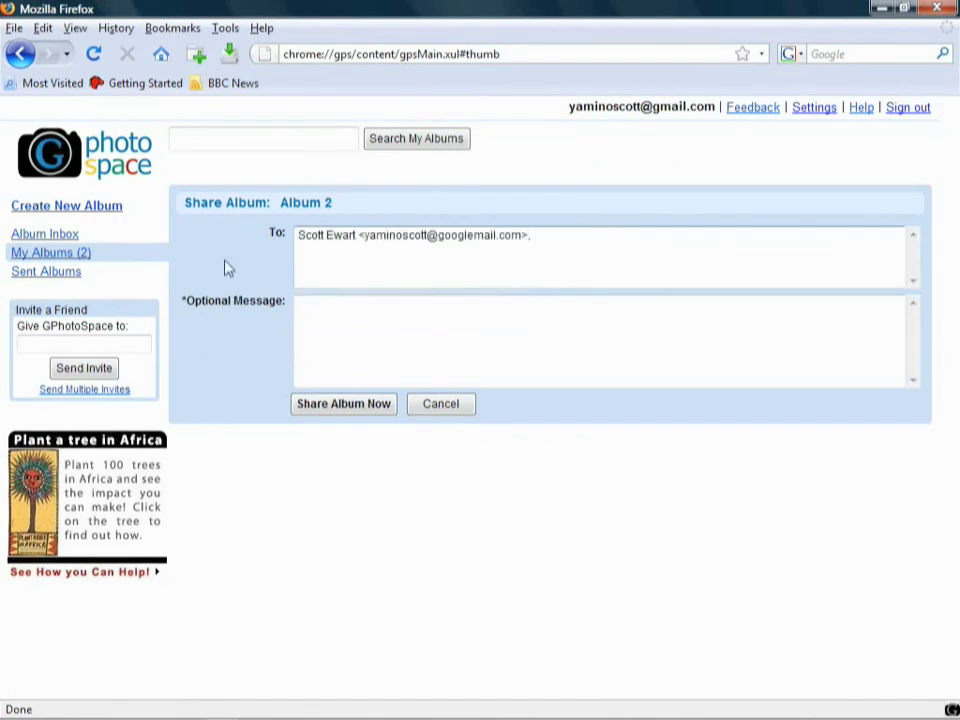
click(388, 347)
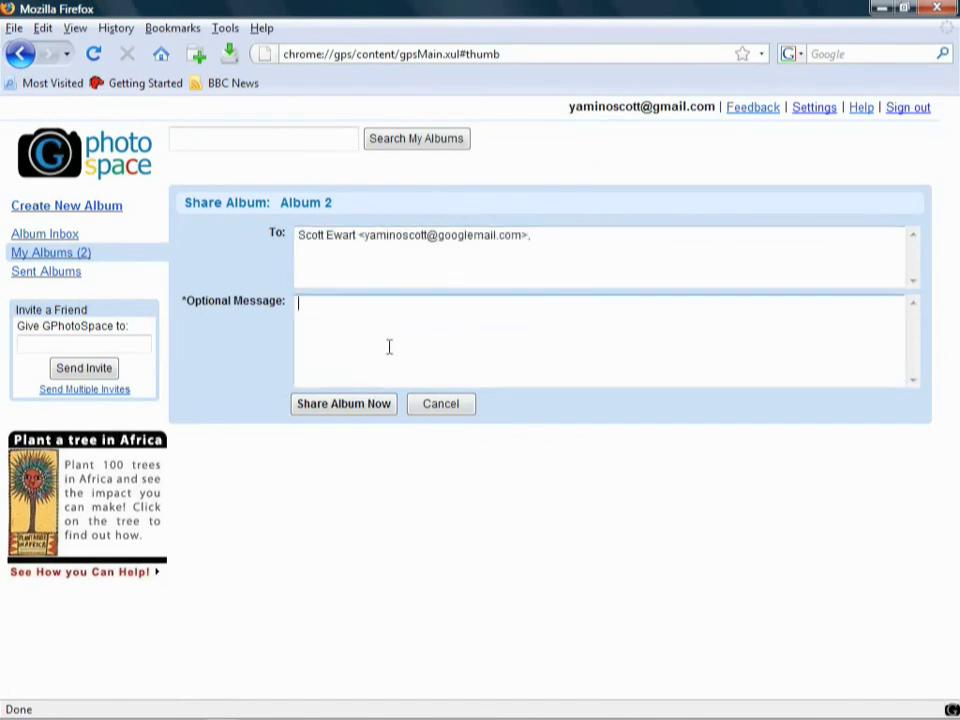
click(344, 404)
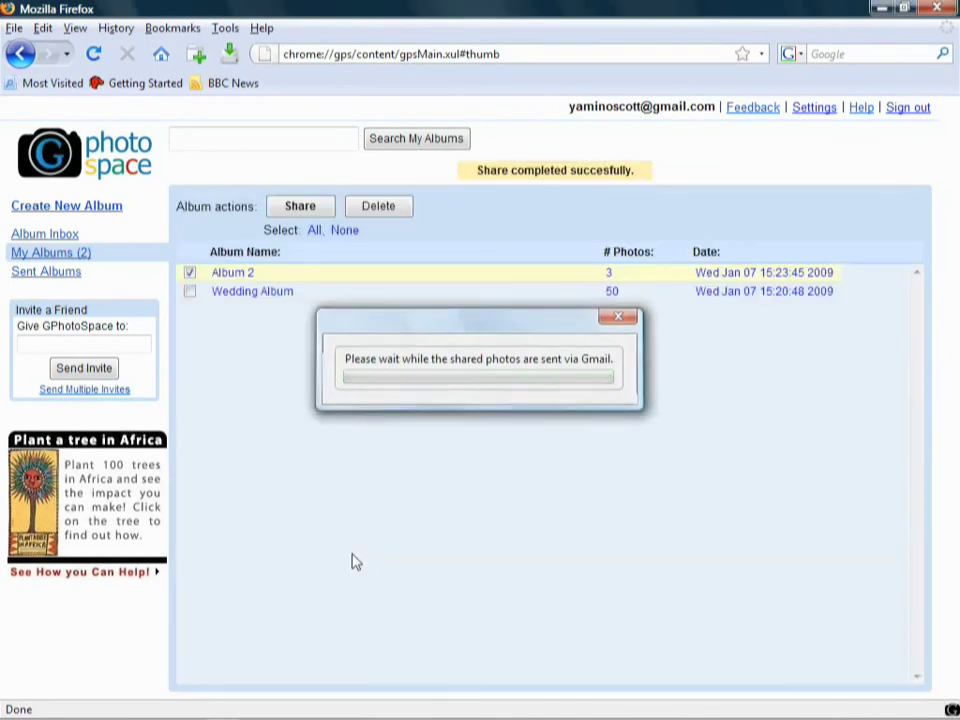
click(55, 237)
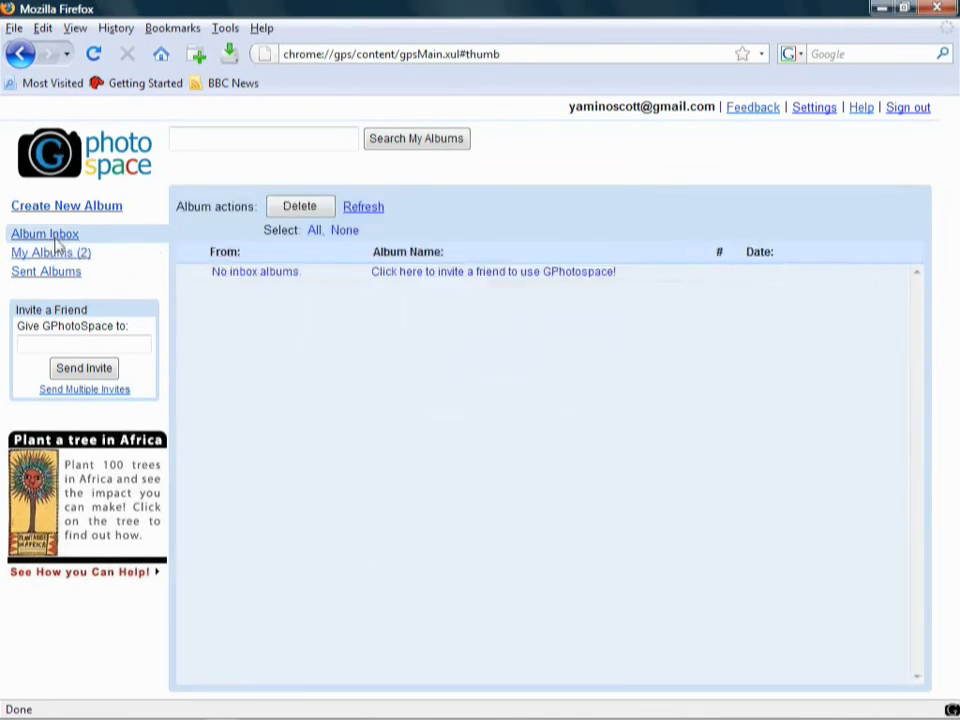
click(43, 252)
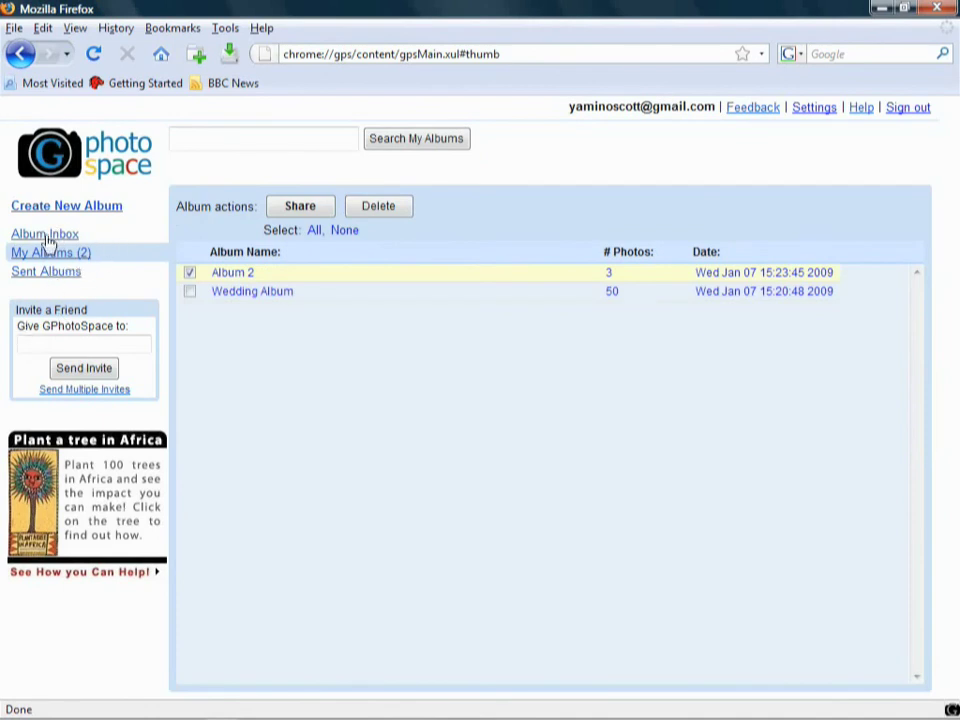
click(46, 237)
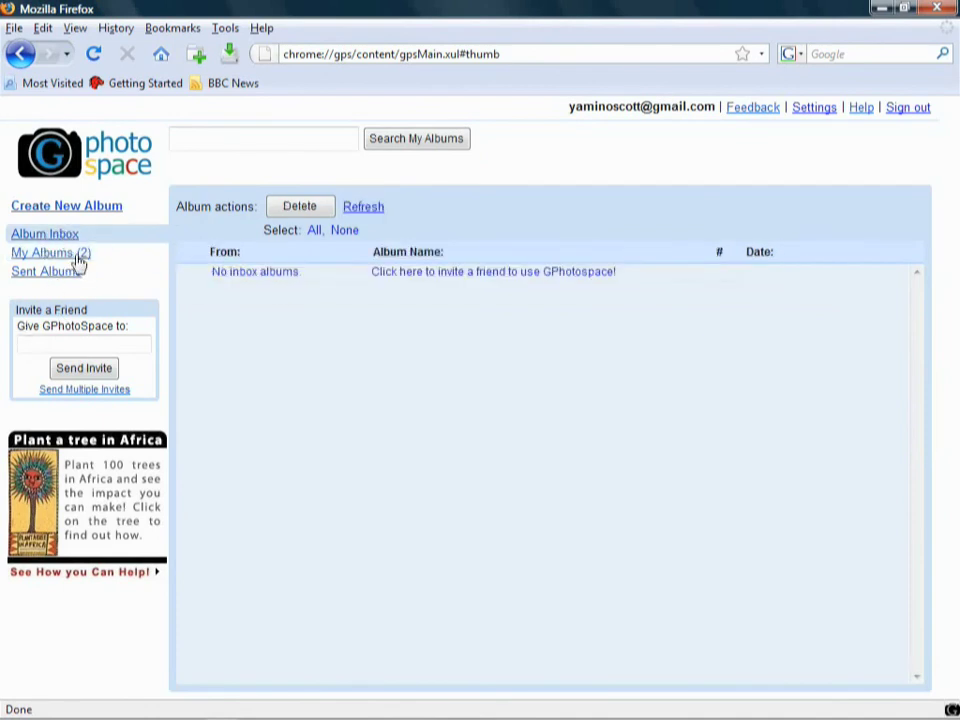
click(79, 256)
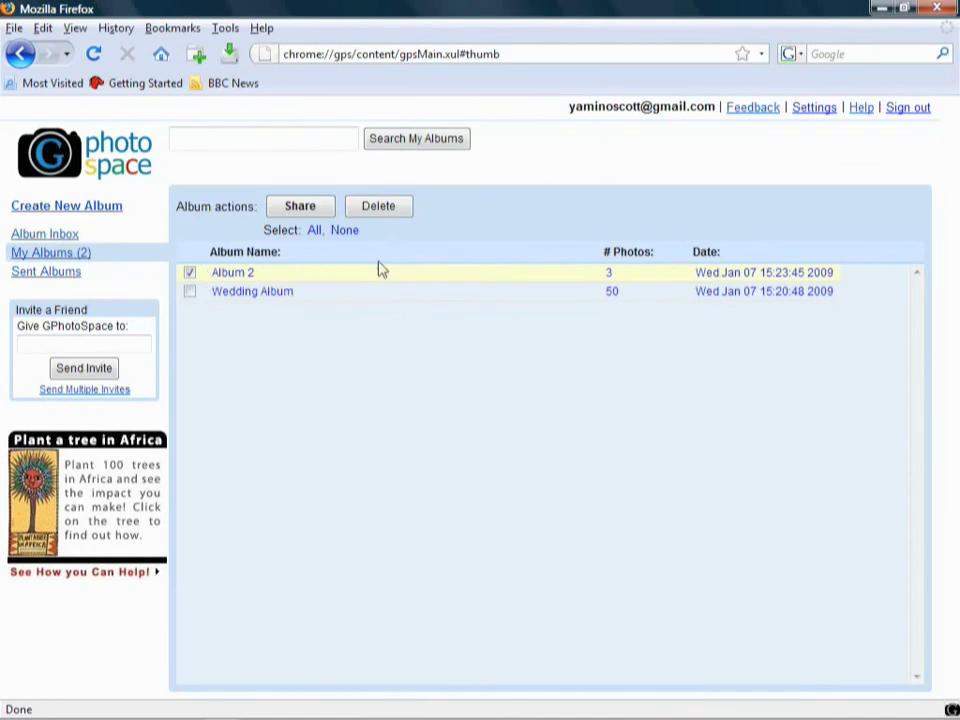